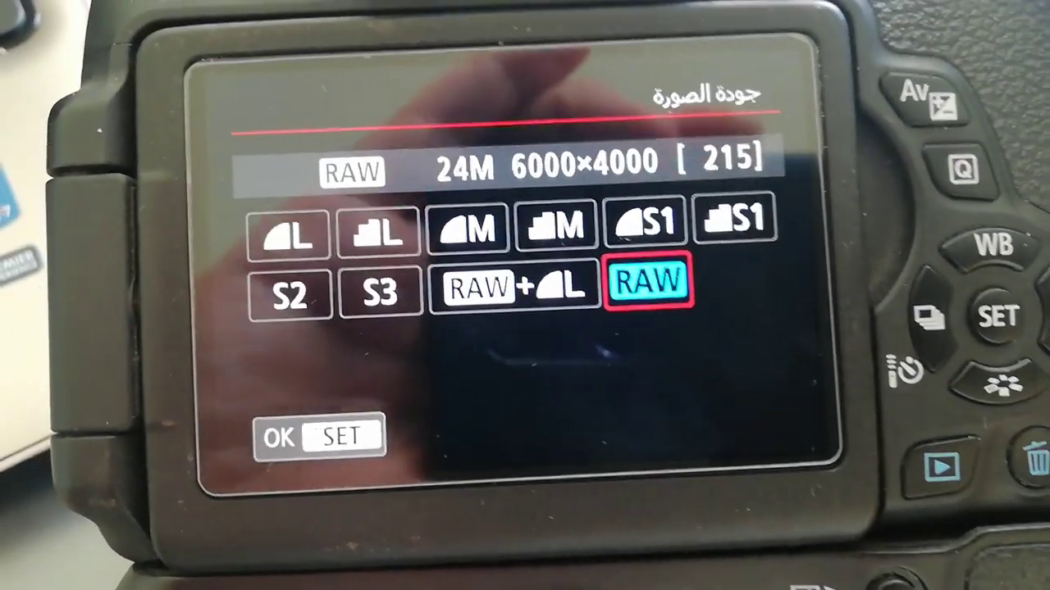
{"action": "key", "text": "Return"}
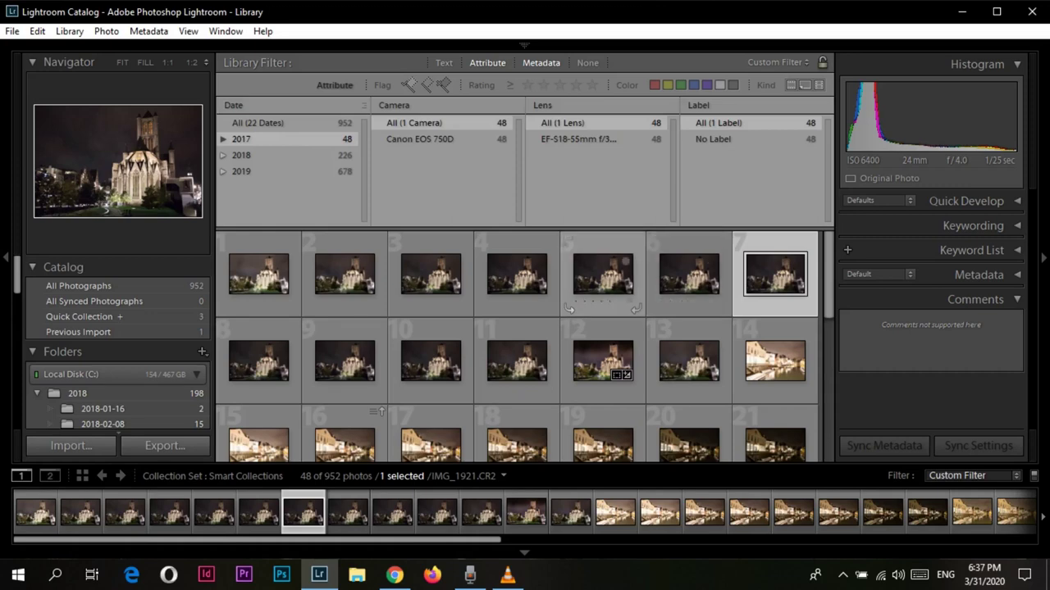
Look over the series of night church photos in the grid, from the first shot to the thirteenth
{"action": "scroll", "coordinate": [516, 352], "scroll_direction": "down", "scroll_amount": 2}
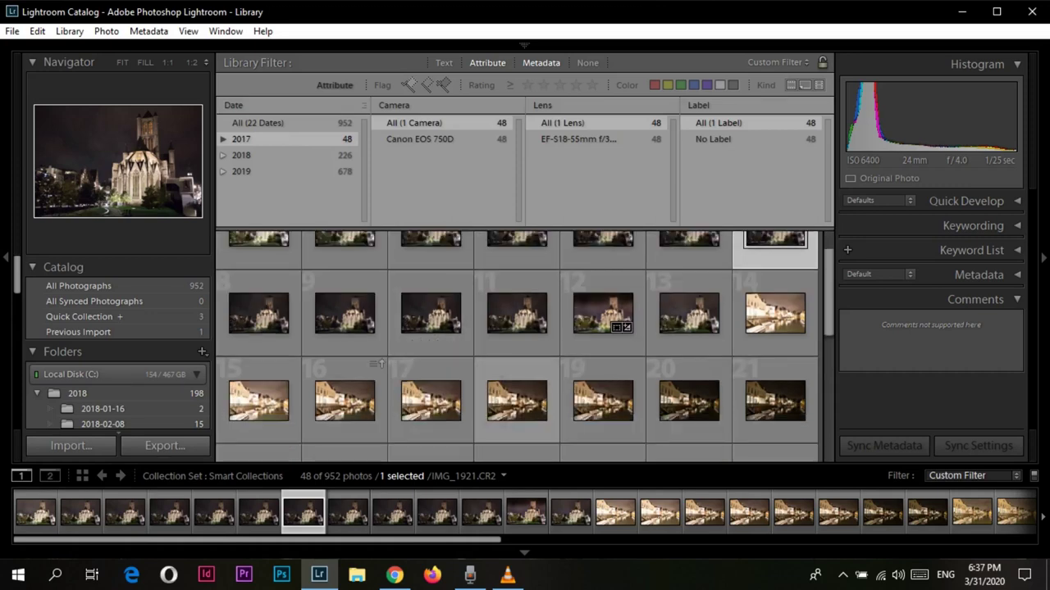
{"action": "scroll", "coordinate": [516, 352], "scroll_direction": "up", "scroll_amount": 2}
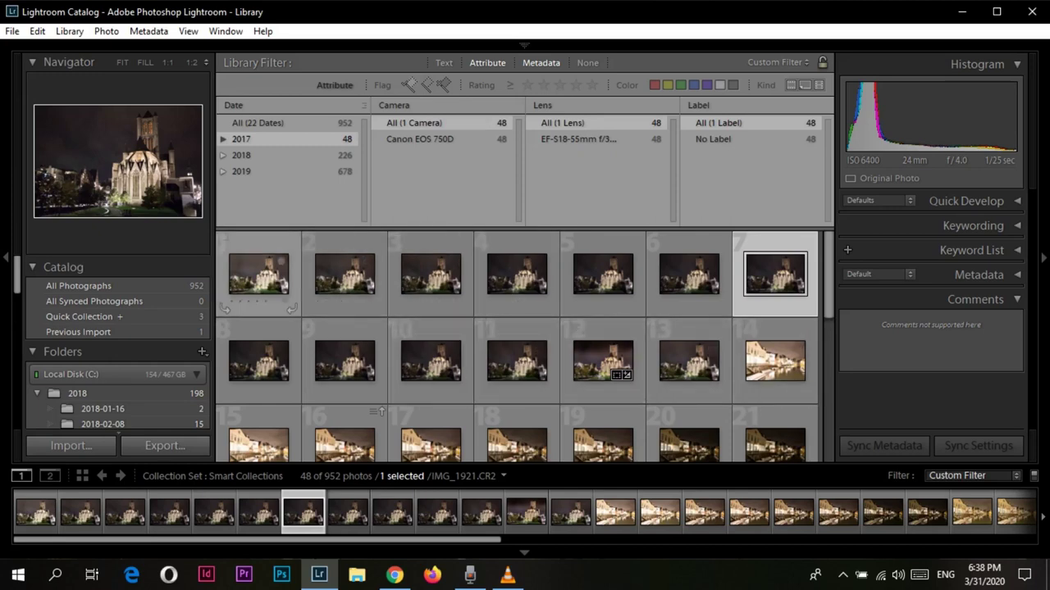
{"action": "left_click", "coordinate": [258, 273]}
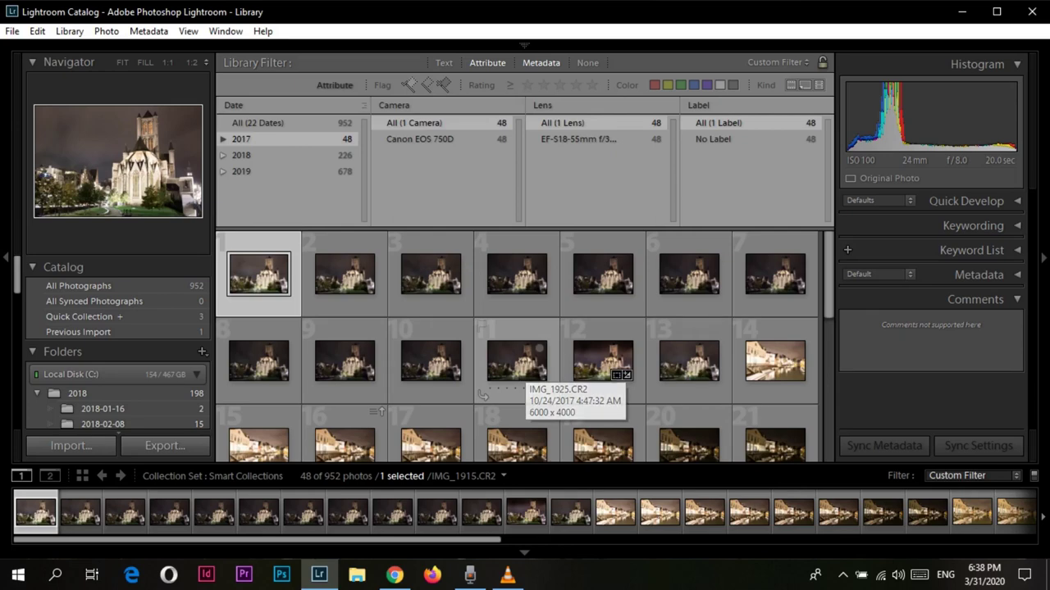
{"action": "left_click", "coordinate": [492, 385]}
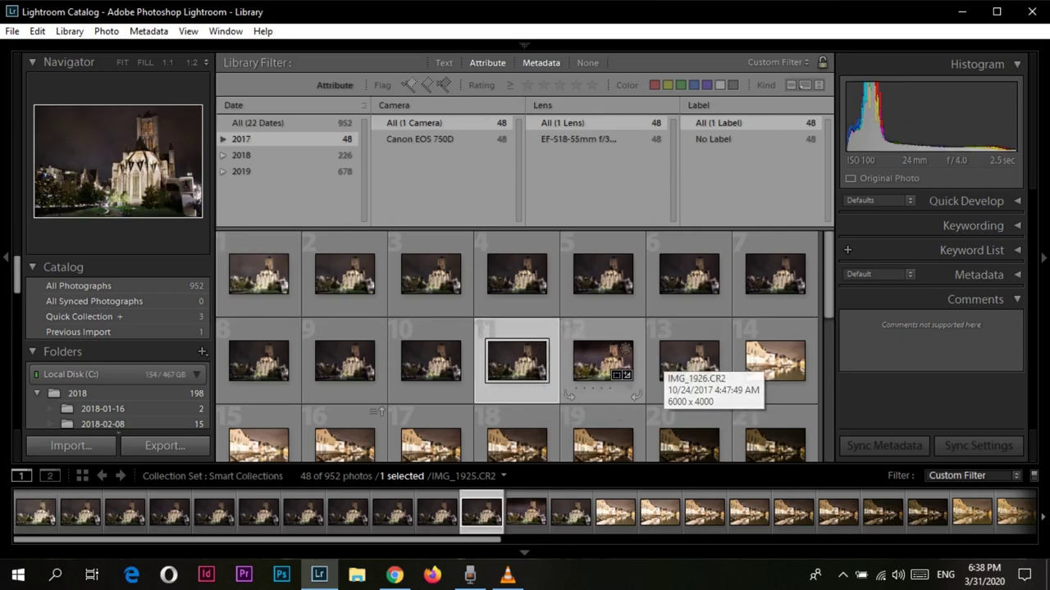
{"action": "left_click", "coordinate": [605, 361]}
{"action": "key", "text": "Right"}
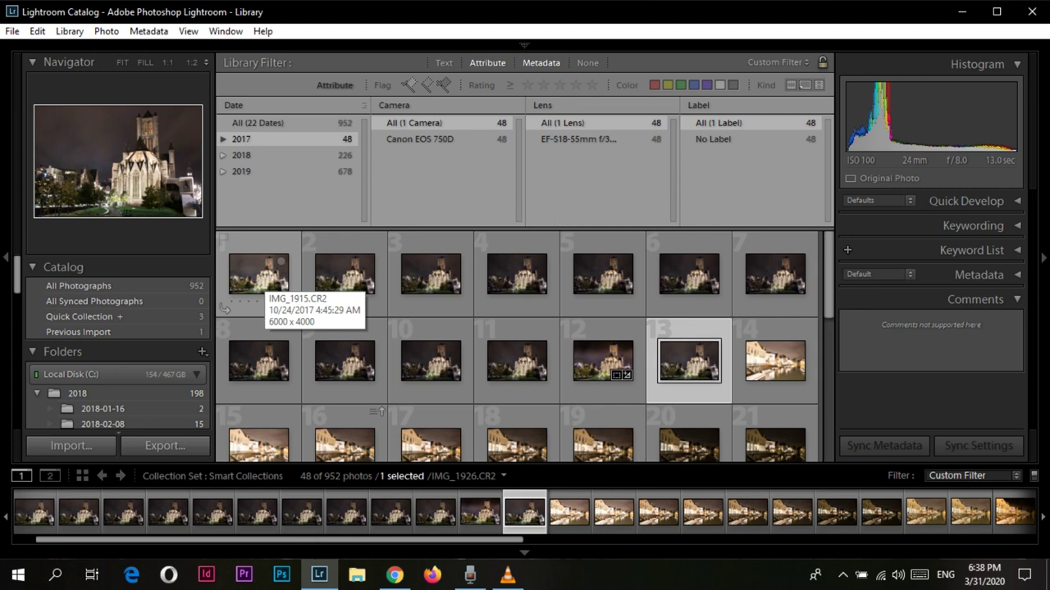
Compare the exposure and shooting data of the first two church photos, IMG_1915.CR2 and IMG_1916.CR2
{"action": "left_click", "coordinate": [258, 278]}
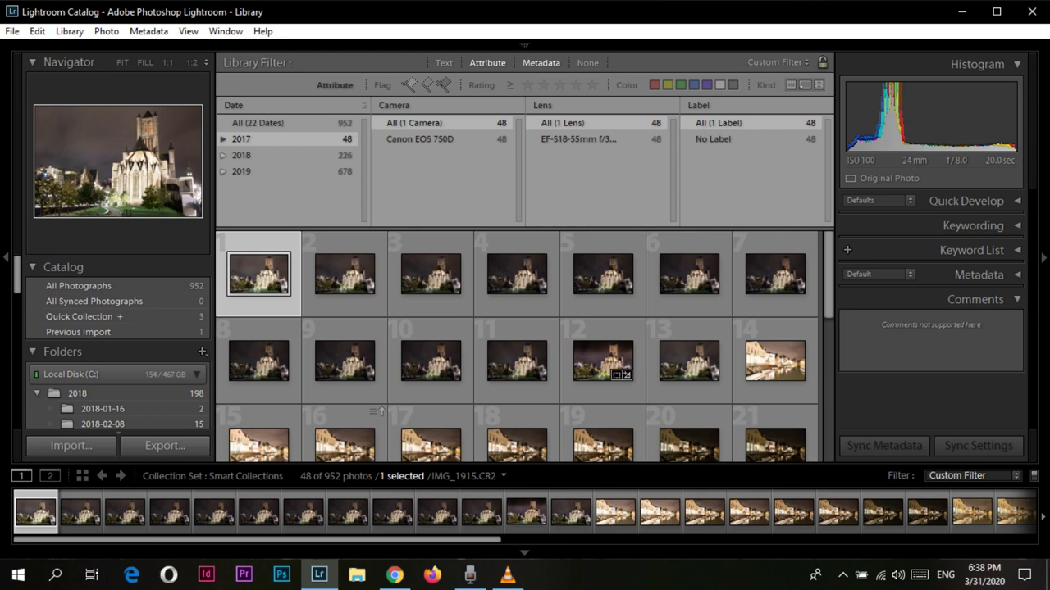
{"action": "left_click", "coordinate": [344, 274]}
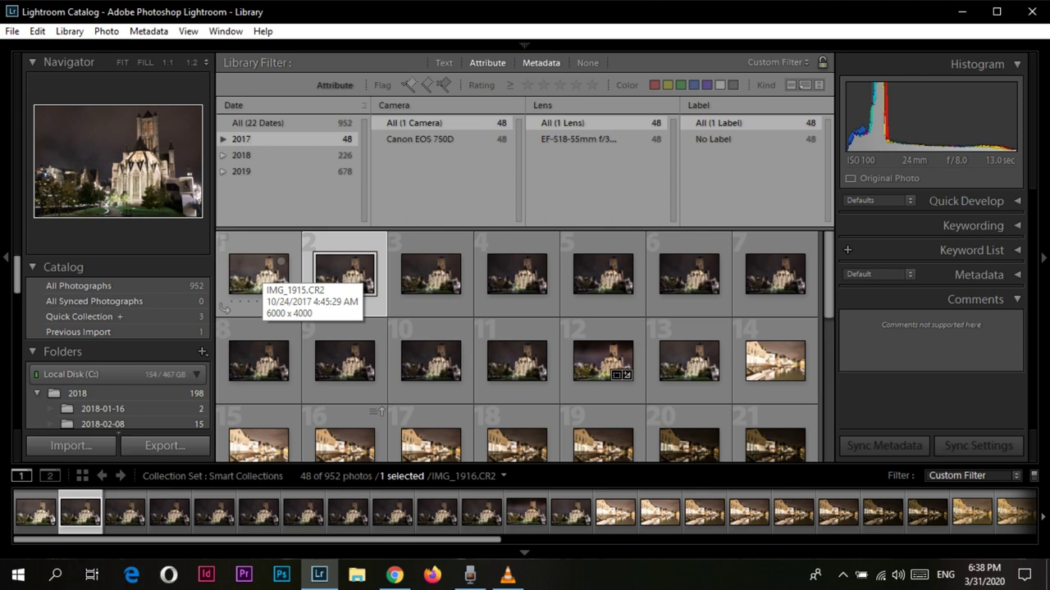
{"action": "left_click", "coordinate": [223, 307]}
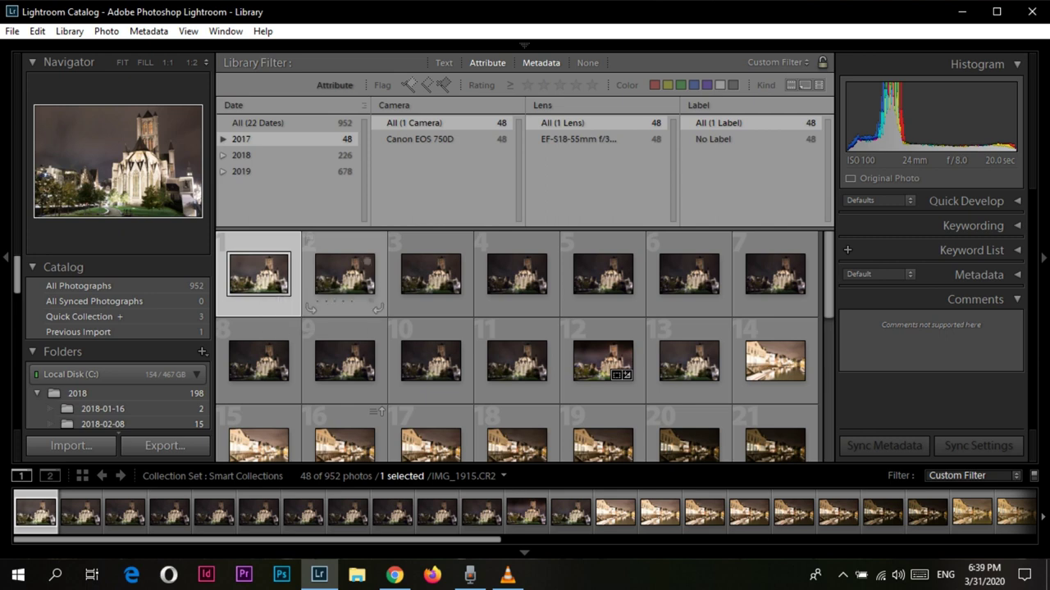
{"action": "left_click", "coordinate": [342, 287]}
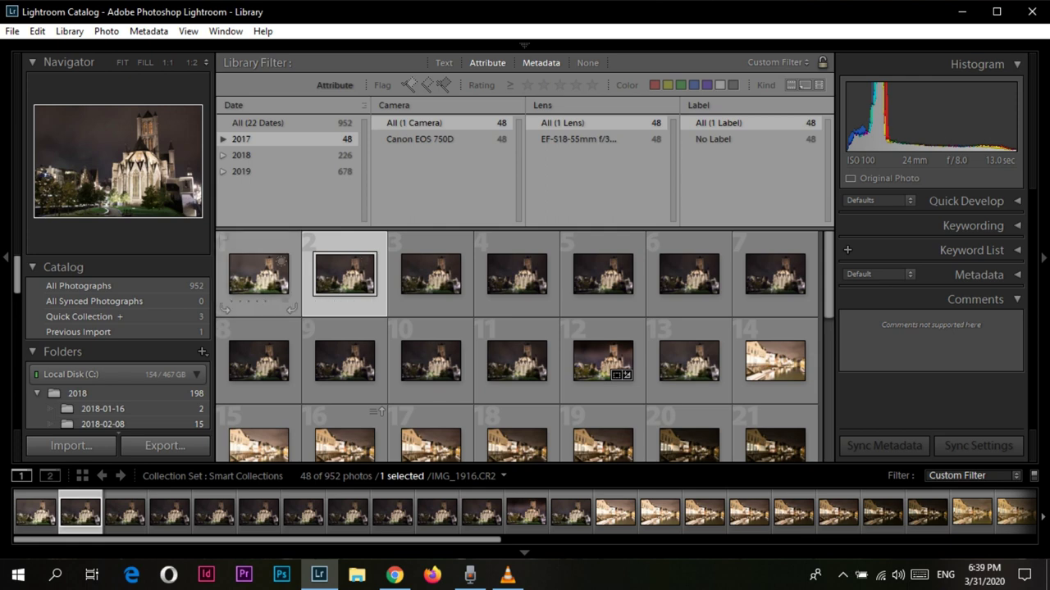
{"action": "left_click", "coordinate": [246, 304]}
{"action": "key", "text": "Right"}
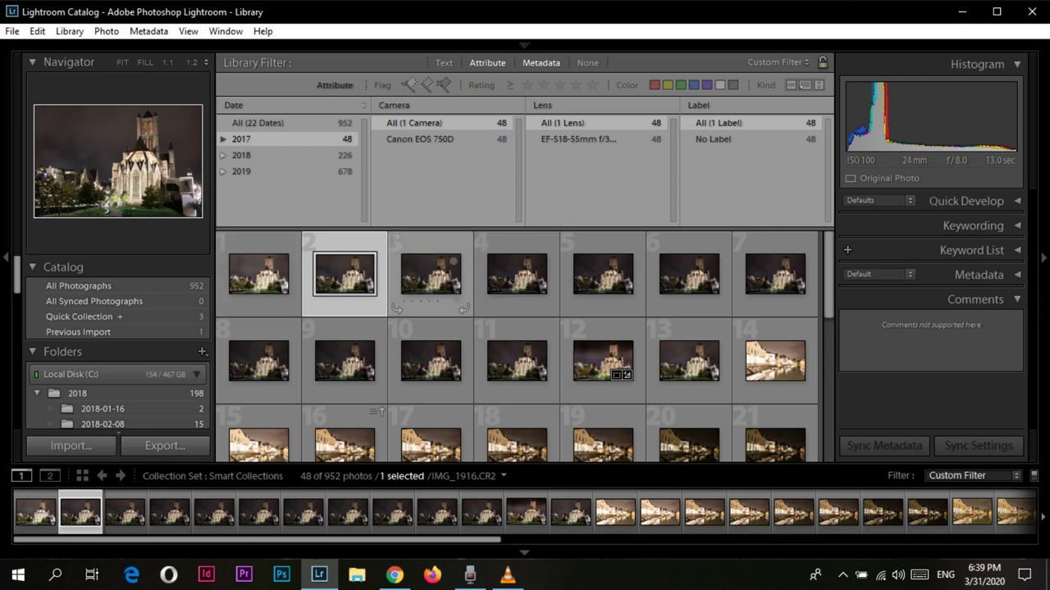
Examine the remaining church exposures one by one from IMG_1917.CR2 to IMG_1926.CR2, including the existing IMG_1922-HDR.dng
{"action": "left_click", "coordinate": [423, 280]}
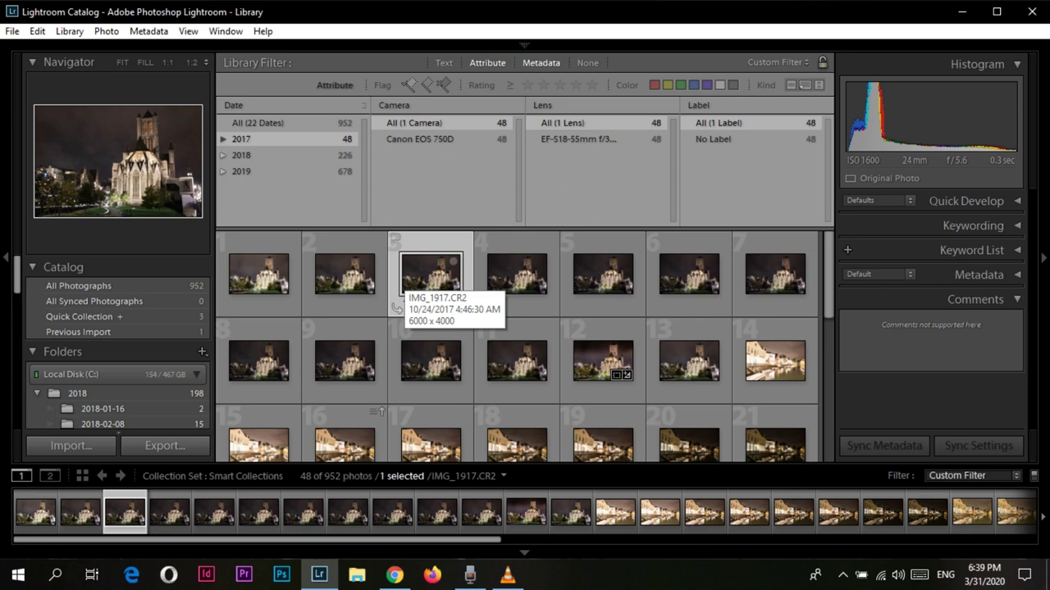
{"action": "left_click", "coordinate": [516, 274]}
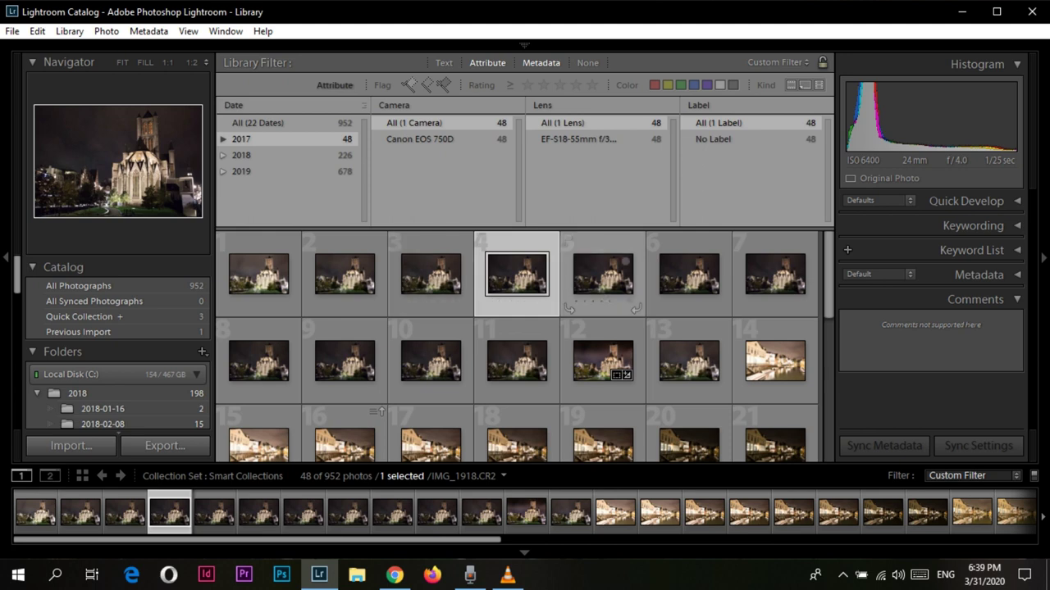
{"action": "key", "text": "Right"}
{"action": "key", "text": "Right"}
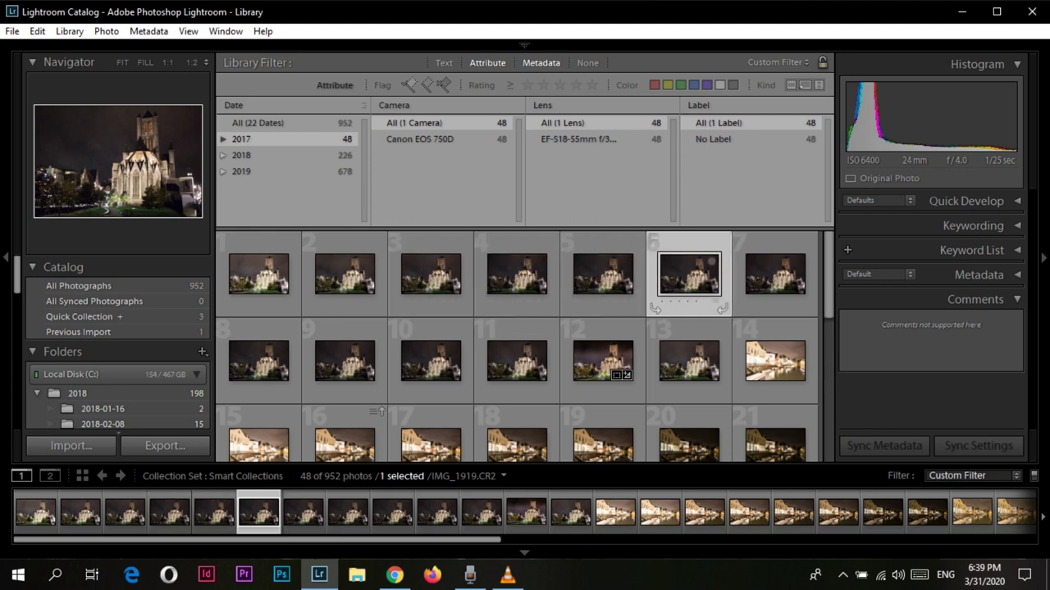
{"action": "key", "text": "Right"}
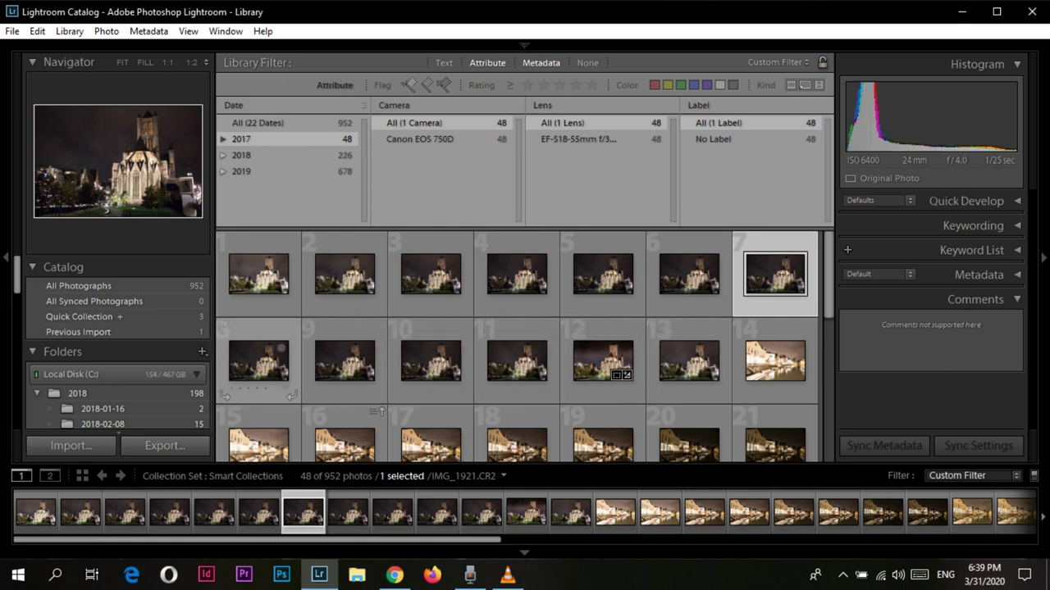
{"action": "key", "text": "Right"}
{"action": "key", "text": "Right"}
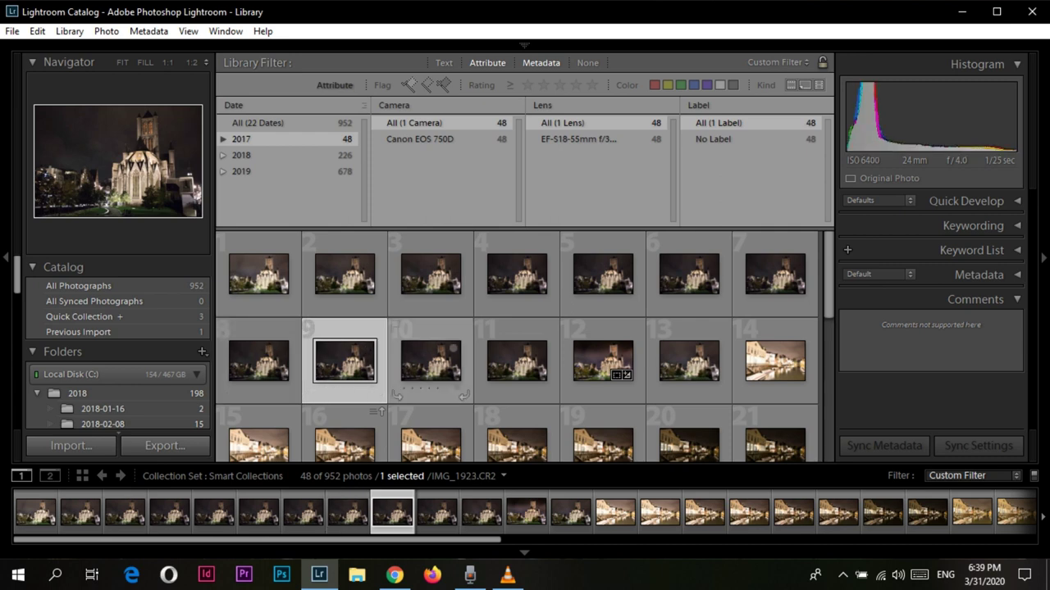
{"action": "key", "text": "Right"}
{"action": "key", "text": "Right"}
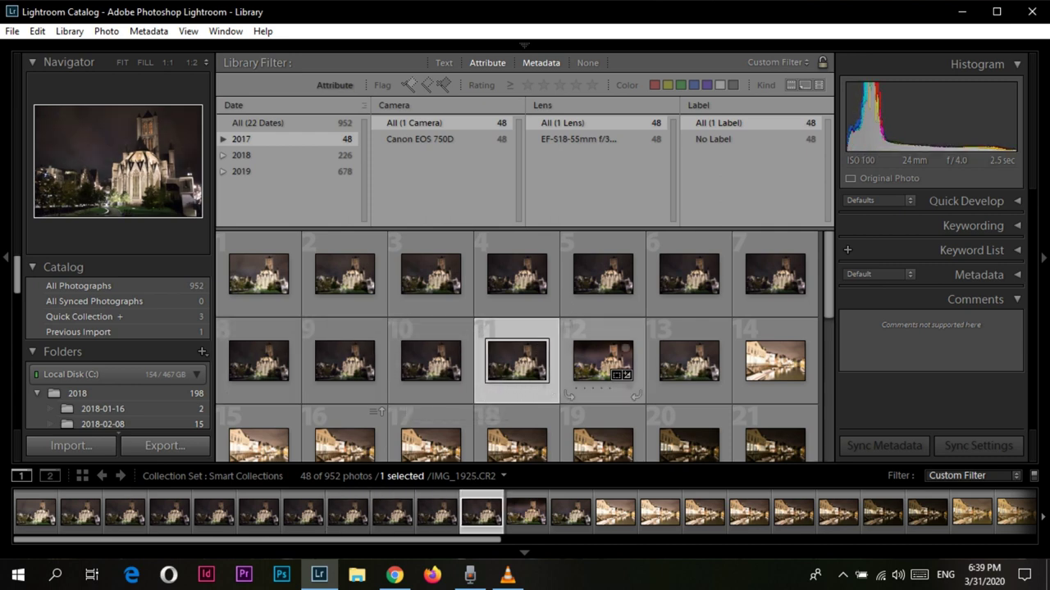
{"action": "key", "text": "Right"}
{"action": "key", "text": "Right"}
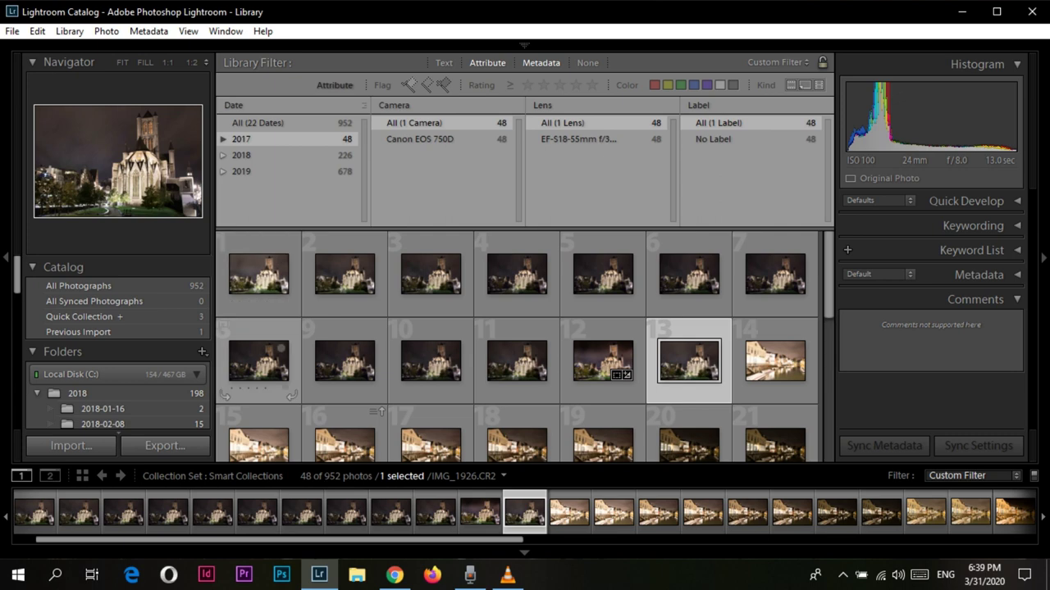
{"action": "left_click", "coordinate": [603, 360]}
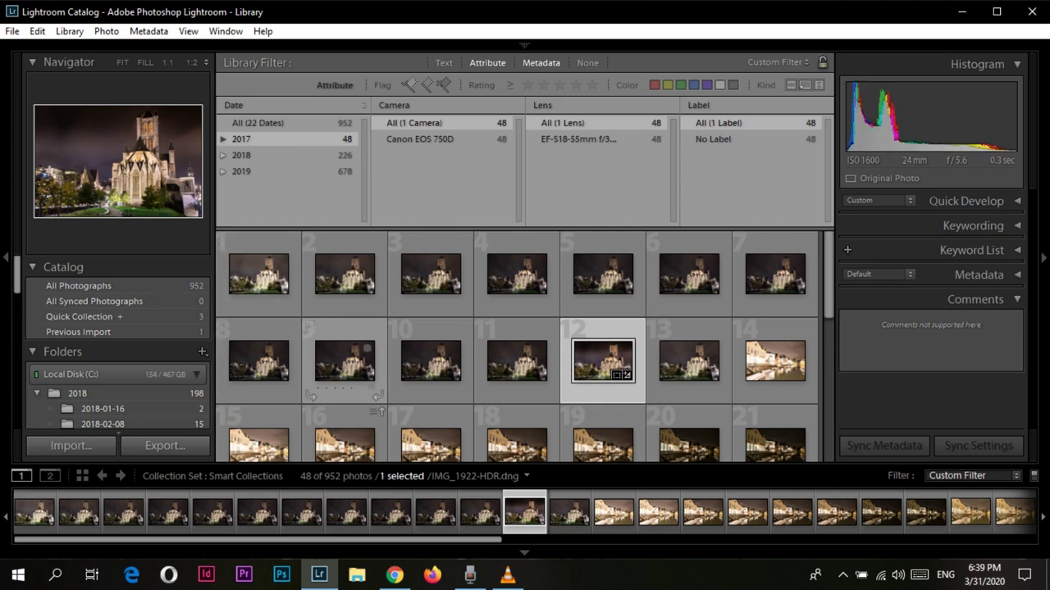
Select the twelve church RAW photos, numbers 1 to 11 and 13, leaving out the existing HDR file
{"action": "left_click", "coordinate": [258, 275]}
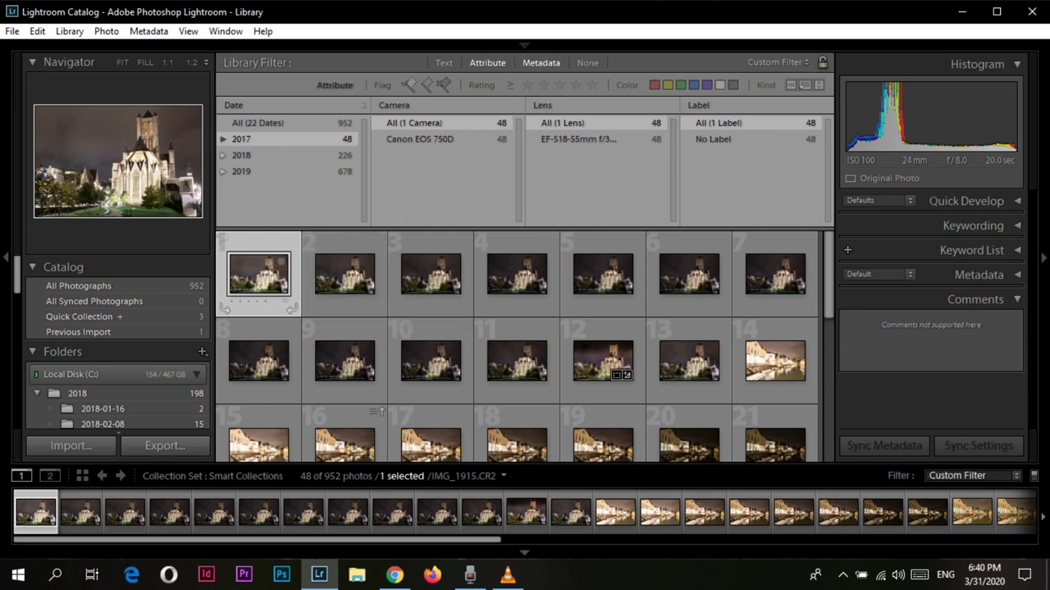
{"action": "left_click", "coordinate": [344, 274], "text": "ctrl"}
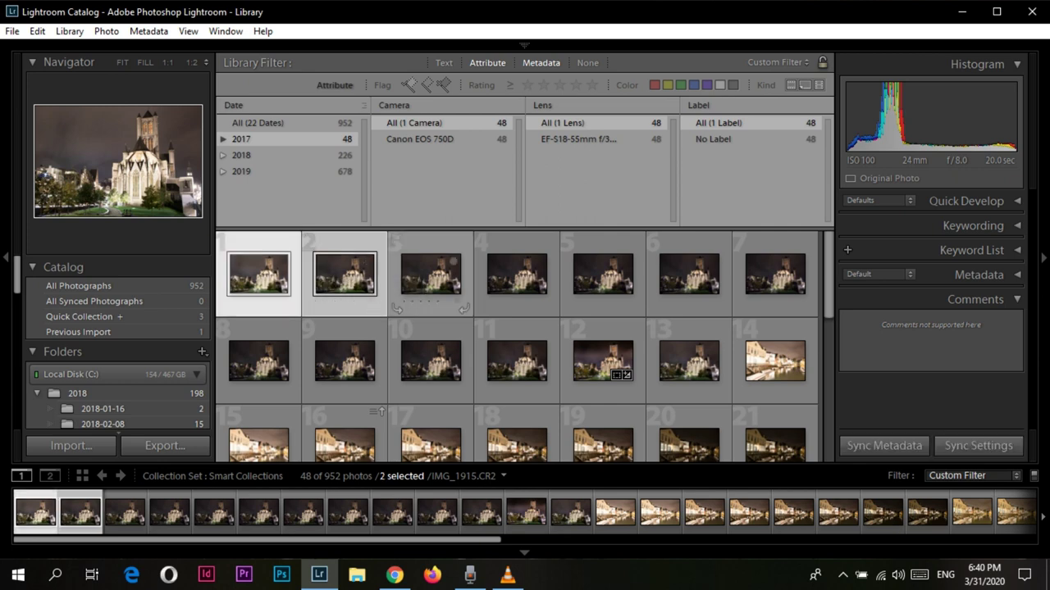
{"action": "left_click", "coordinate": [430, 275], "text": "ctrl"}
{"action": "left_click", "coordinate": [516, 275], "text": "ctrl"}
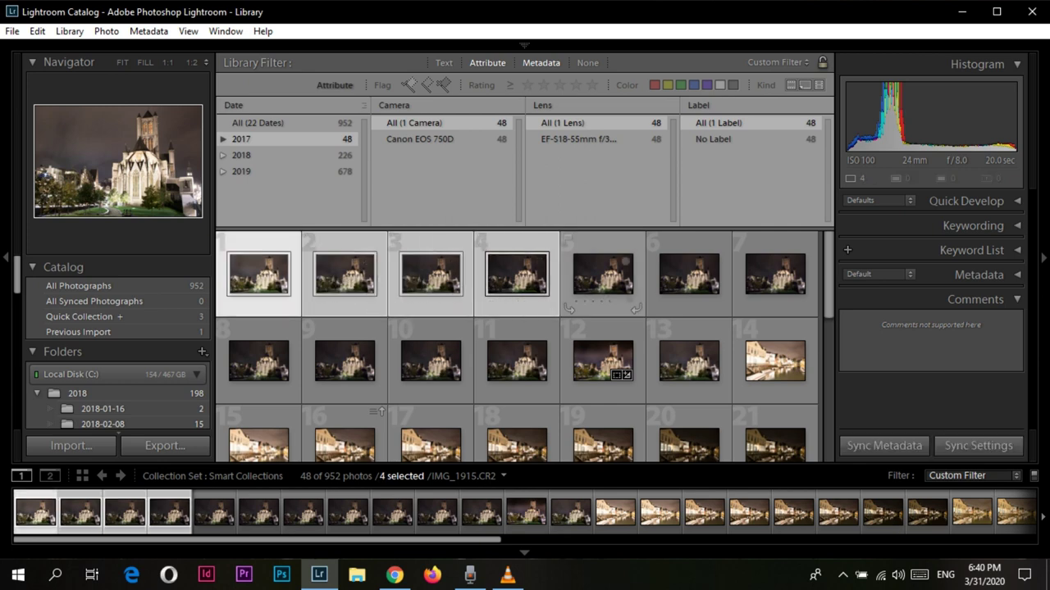
{"action": "left_click", "coordinate": [603, 275], "text": "ctrl"}
{"action": "left_click", "coordinate": [689, 275], "text": "ctrl"}
{"action": "left_click", "coordinate": [774, 275], "text": "ctrl"}
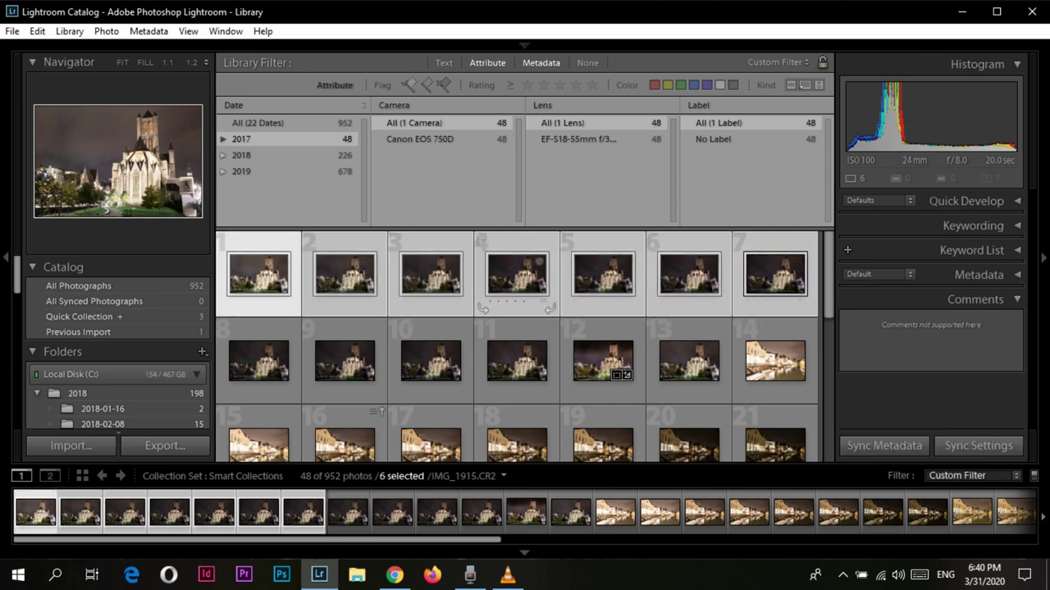
{"action": "left_click", "coordinate": [258, 361], "text": "ctrl"}
{"action": "left_click", "coordinate": [345, 361], "text": "ctrl"}
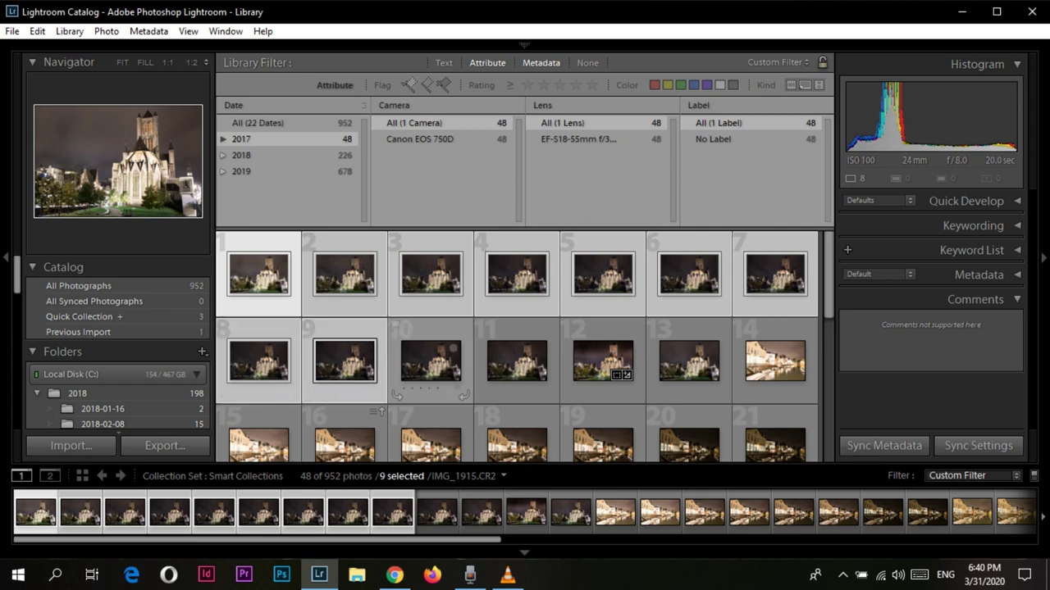
{"action": "left_click", "coordinate": [430, 361], "text": "ctrl"}
{"action": "left_click", "coordinate": [517, 360], "text": "ctrl"}
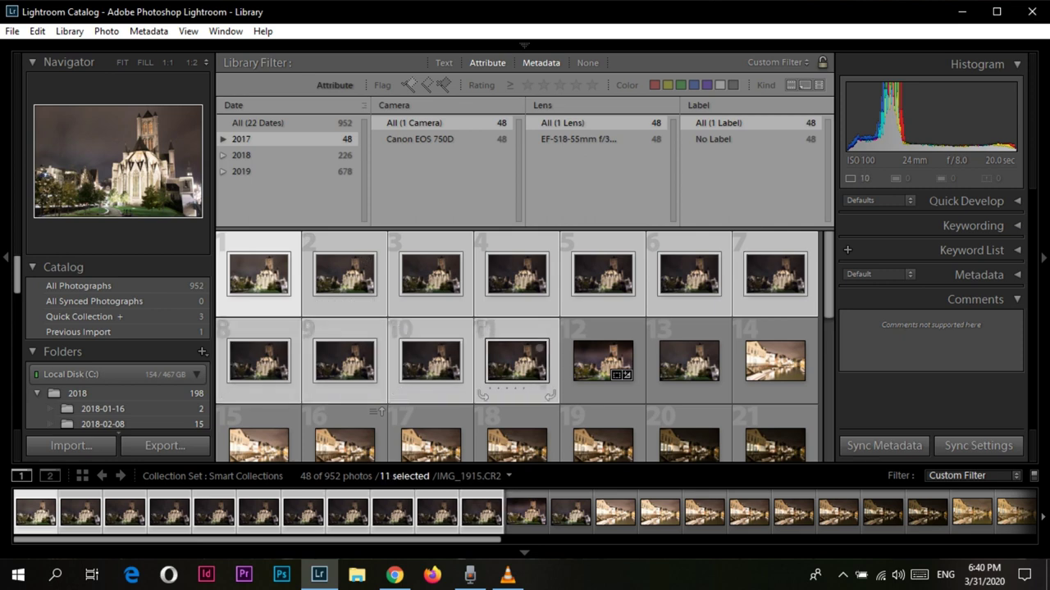
{"action": "left_click", "coordinate": [689, 360], "text": "ctrl"}
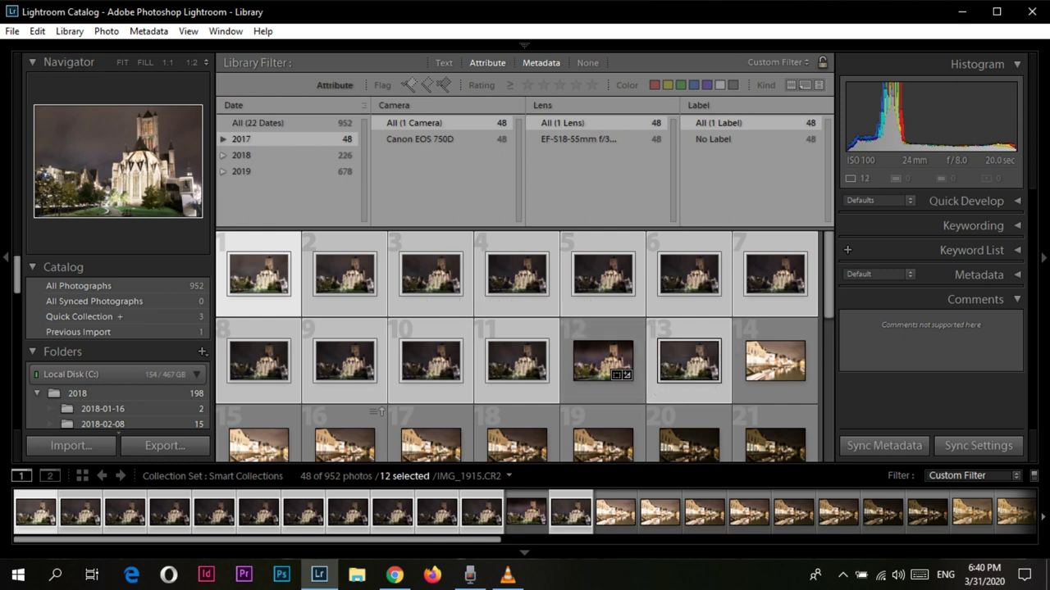
Merge the selected photos into an HDR image with Auto Align and Auto Tone on and Deghost Amount None
{"action": "right_click", "coordinate": [435, 283]}
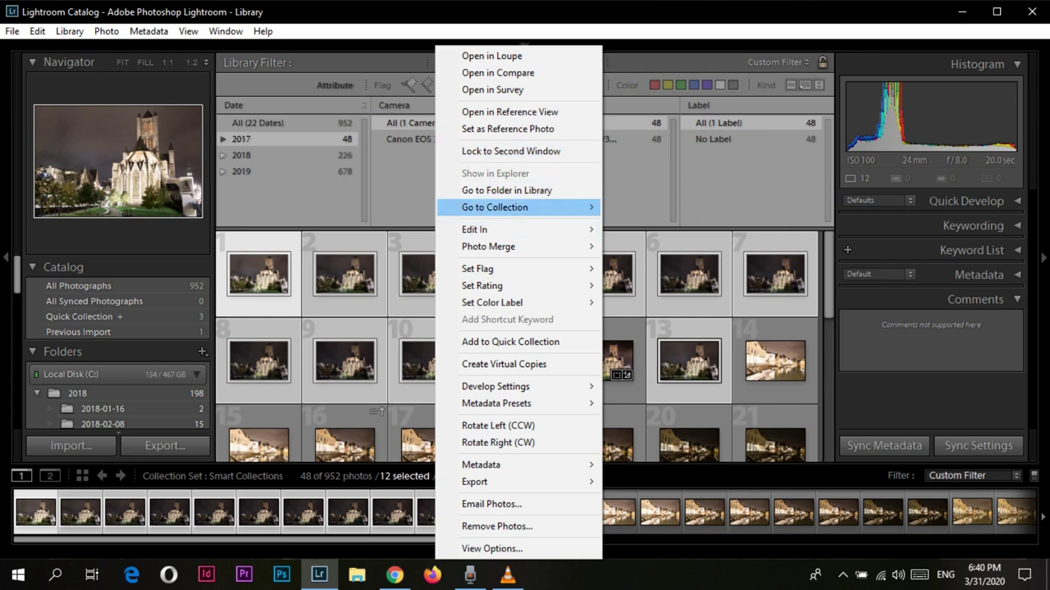
{"action": "mouse_move", "coordinate": [492, 247]}
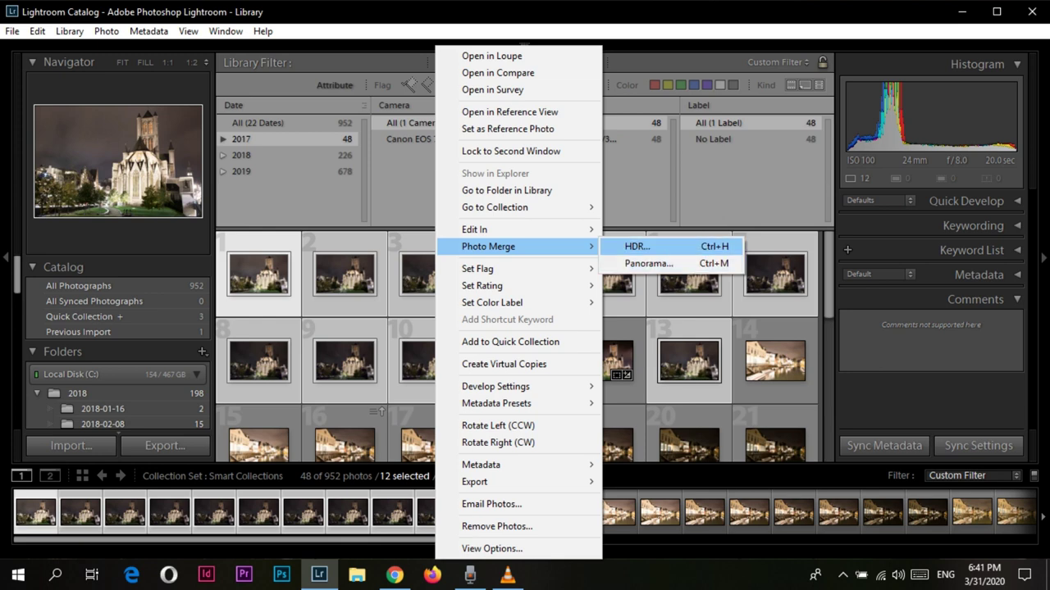
{"action": "key", "text": "Return"}
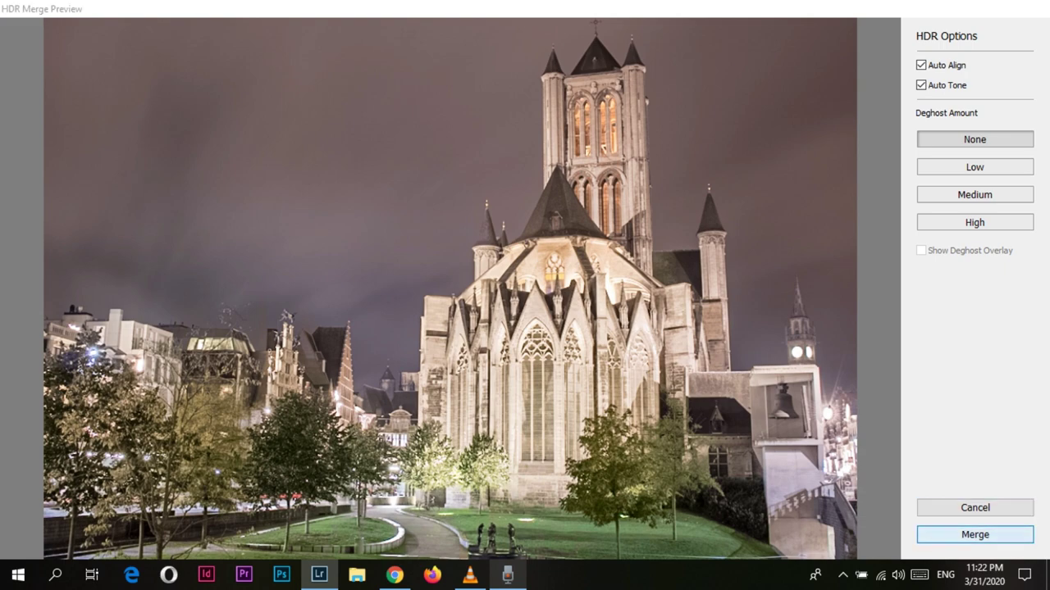
{"action": "key", "text": "Return"}
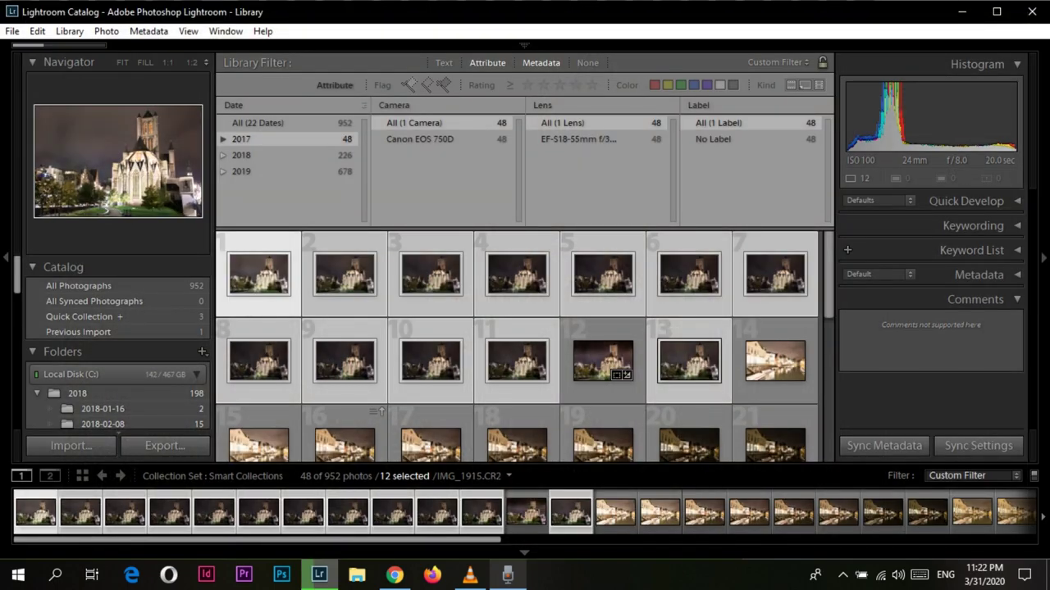
Open the newly merged church HDR photo in single-image view and inspect its detail at 1:1 before returning to the full view
{"action": "mouse_move", "coordinate": [524, 43]}
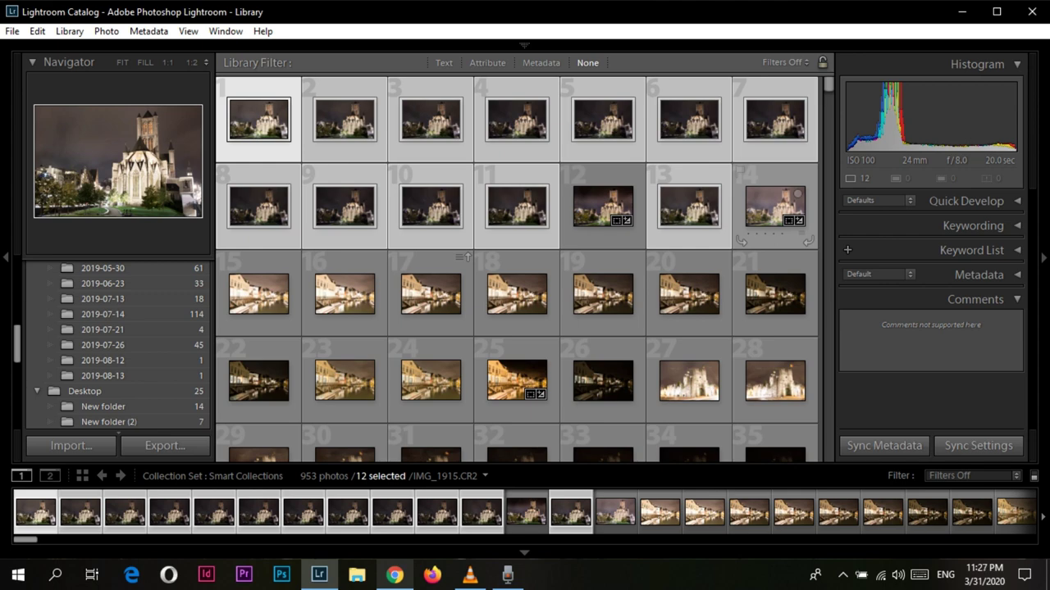
{"action": "left_click", "coordinate": [742, 238]}
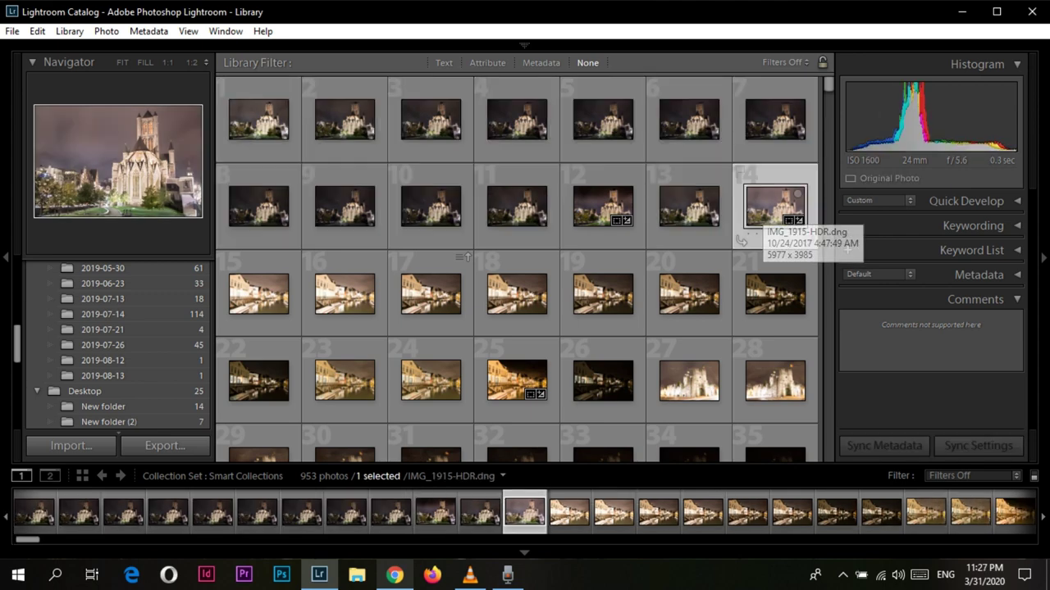
{"action": "double_click", "coordinate": [741, 239]}
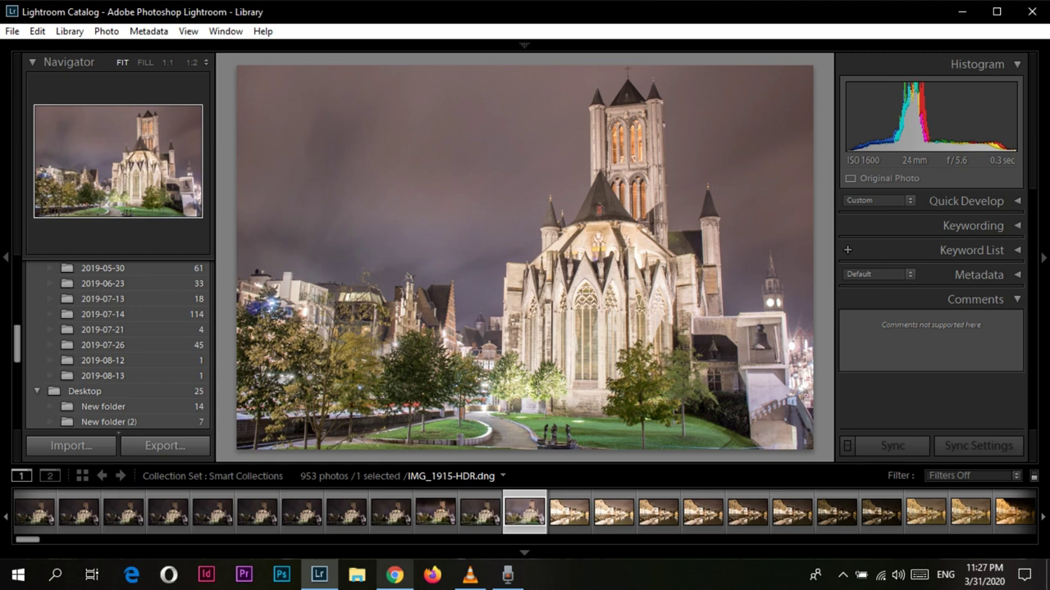
{"action": "left_click", "coordinate": [145, 62]}
{"action": "left_click", "coordinate": [168, 62]}
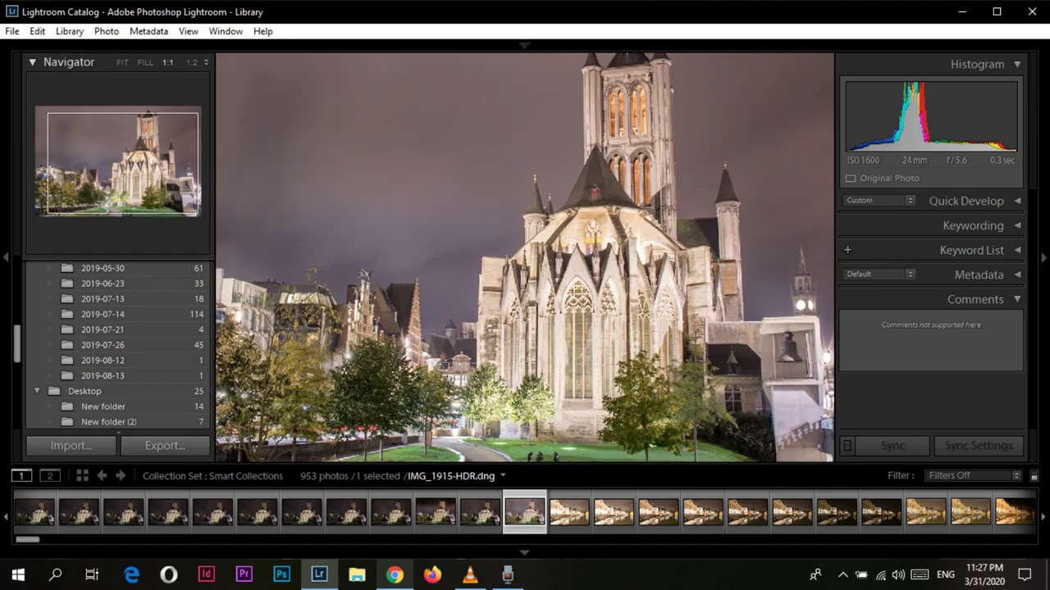
{"action": "key", "text": "z"}
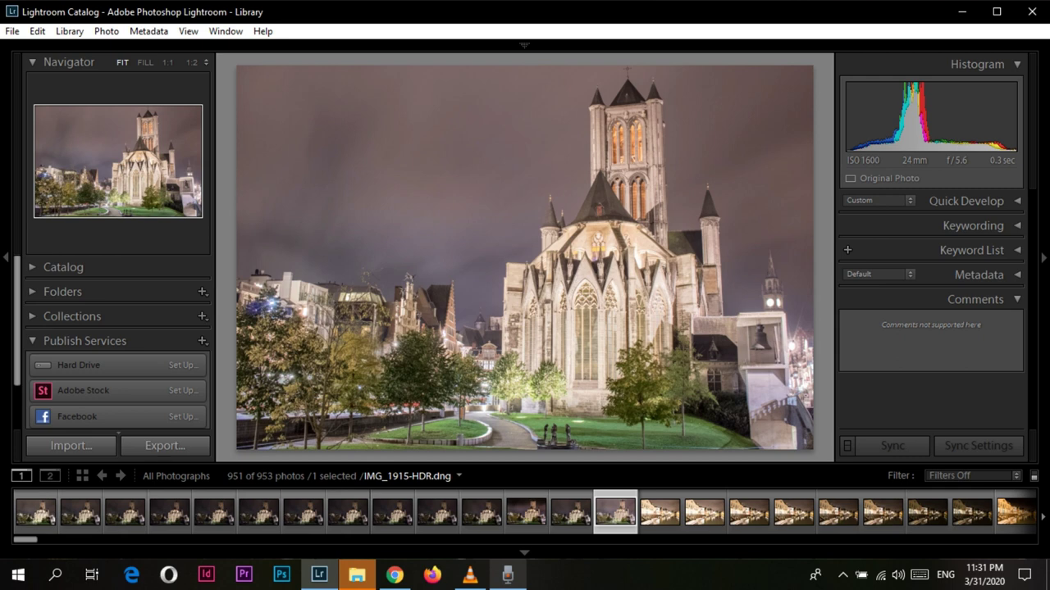
Compare one of the darker original church exposures with the merged IMG_1915-HDR.dng in single-image view
{"action": "key", "text": "Right"}
{"action": "key", "text": "Right"}
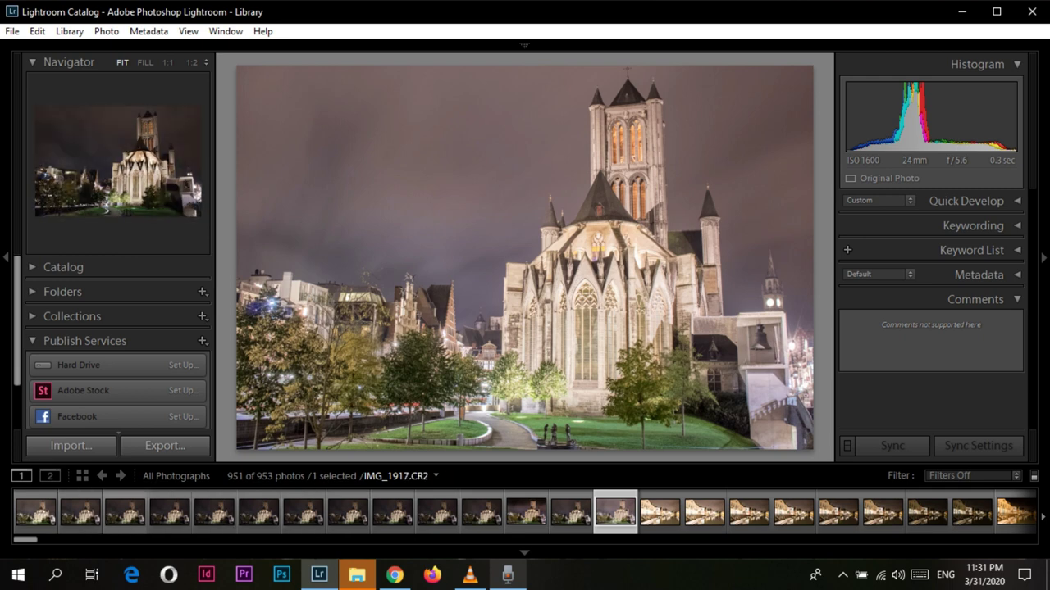
{"action": "left_click", "coordinate": [125, 513]}
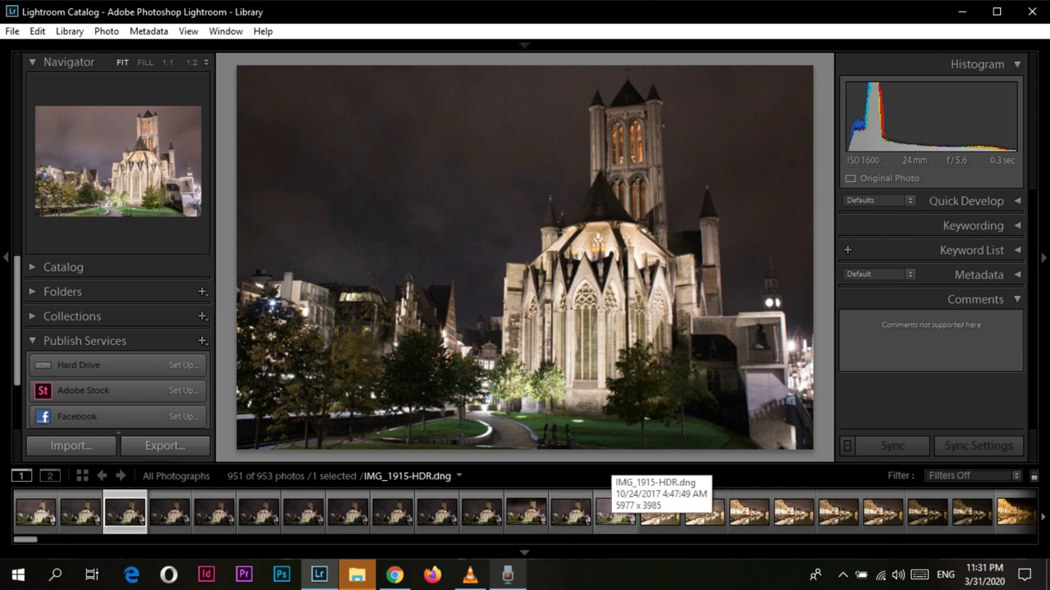
{"action": "left_click", "coordinate": [615, 512]}
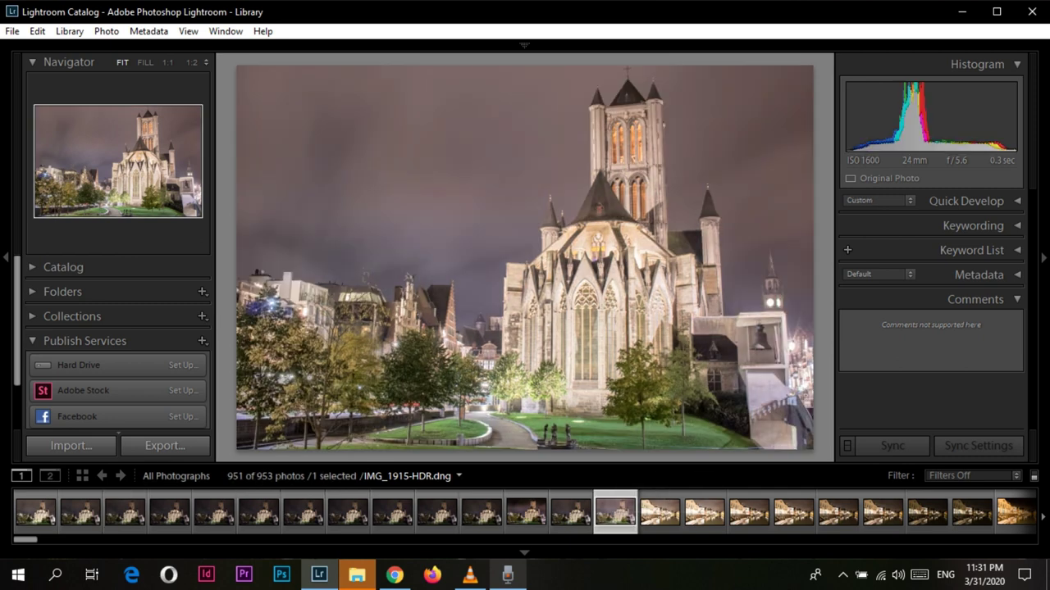
Open the export settings for IMG_1915-HDR.dng and review the location, naming, file format, sizing, sharpening and metadata options
{"action": "left_click", "coordinate": [458, 476]}
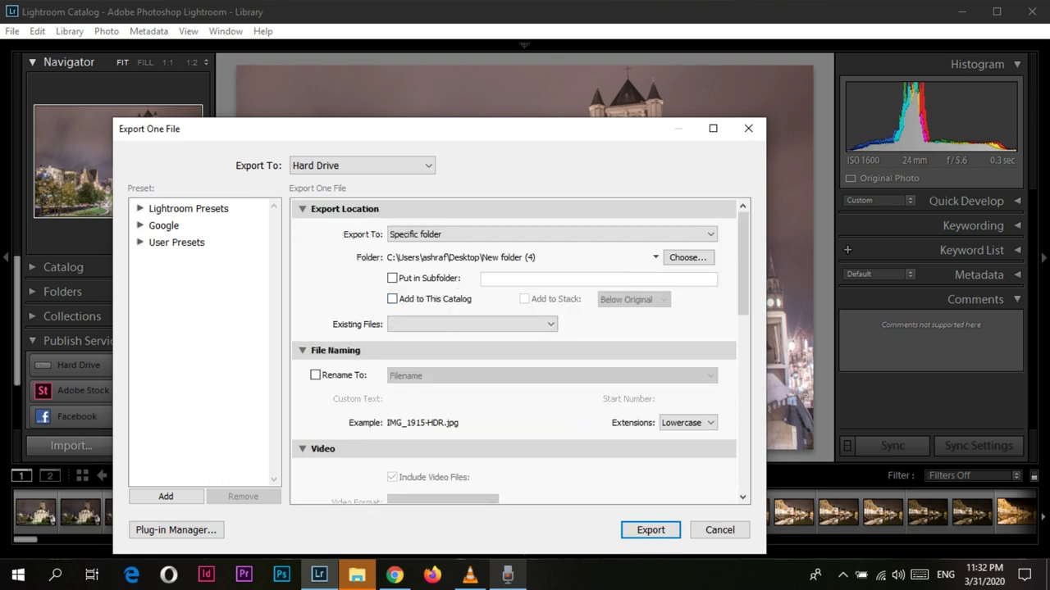
{"action": "scroll", "coordinate": [516, 353], "scroll_direction": "down", "scroll_amount": 5}
{"action": "scroll", "coordinate": [517, 352], "scroll_direction": "down", "scroll_amount": 3}
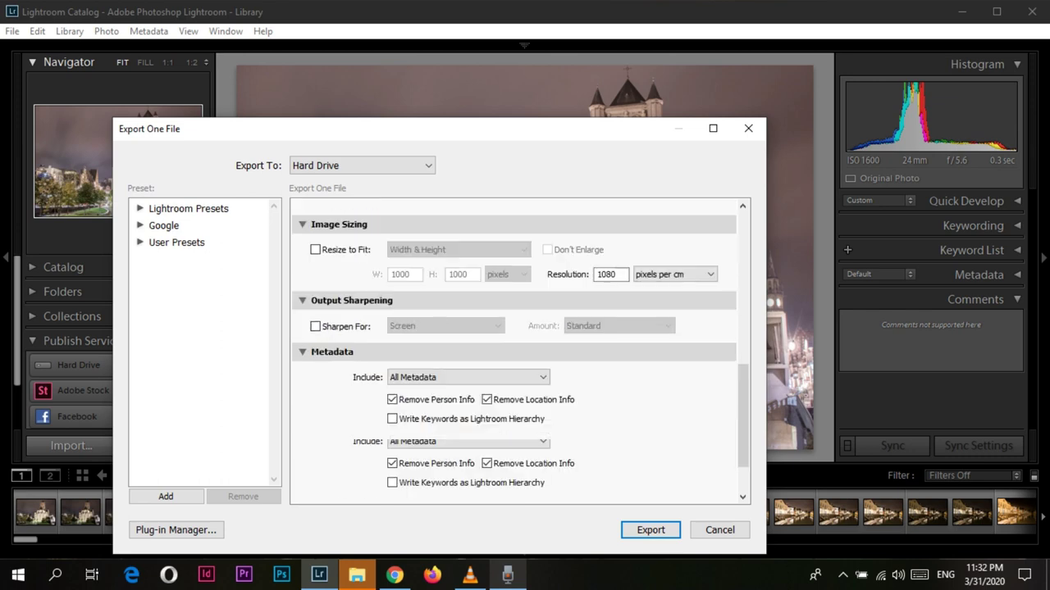
{"action": "scroll", "coordinate": [517, 353], "scroll_direction": "up", "scroll_amount": 5}
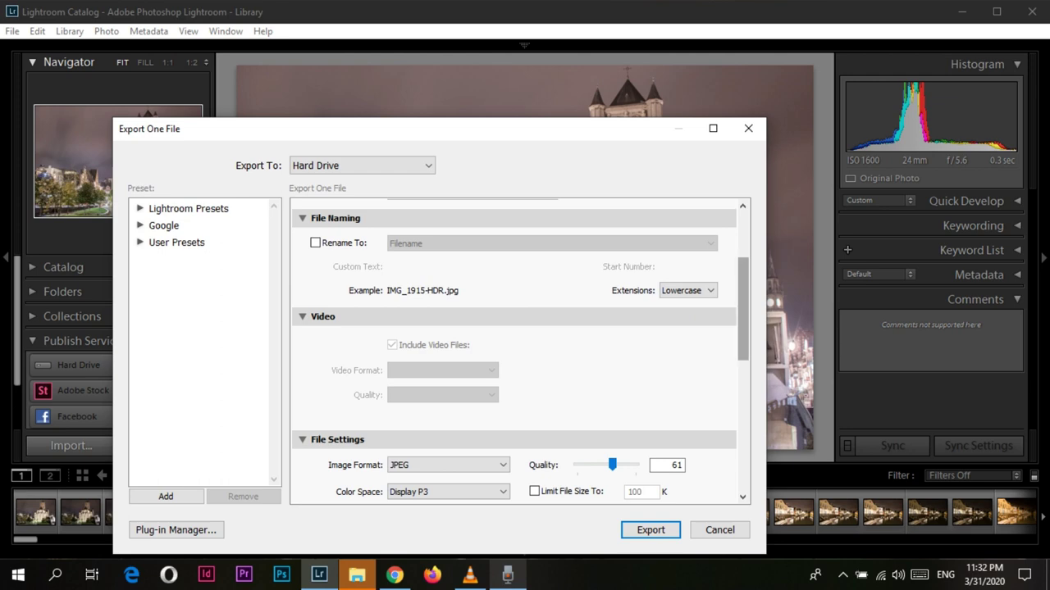
{"action": "scroll", "coordinate": [516, 353], "scroll_direction": "up", "scroll_amount": 3}
{"action": "scroll", "coordinate": [517, 353], "scroll_direction": "down", "scroll_amount": 1}
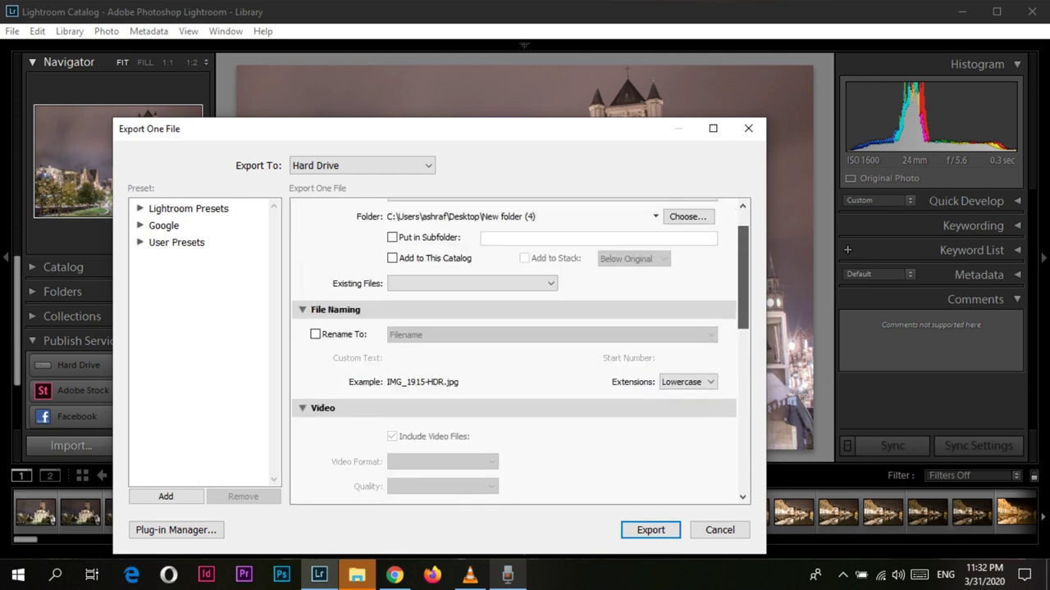
{"action": "scroll", "coordinate": [516, 352], "scroll_direction": "down", "scroll_amount": 1}
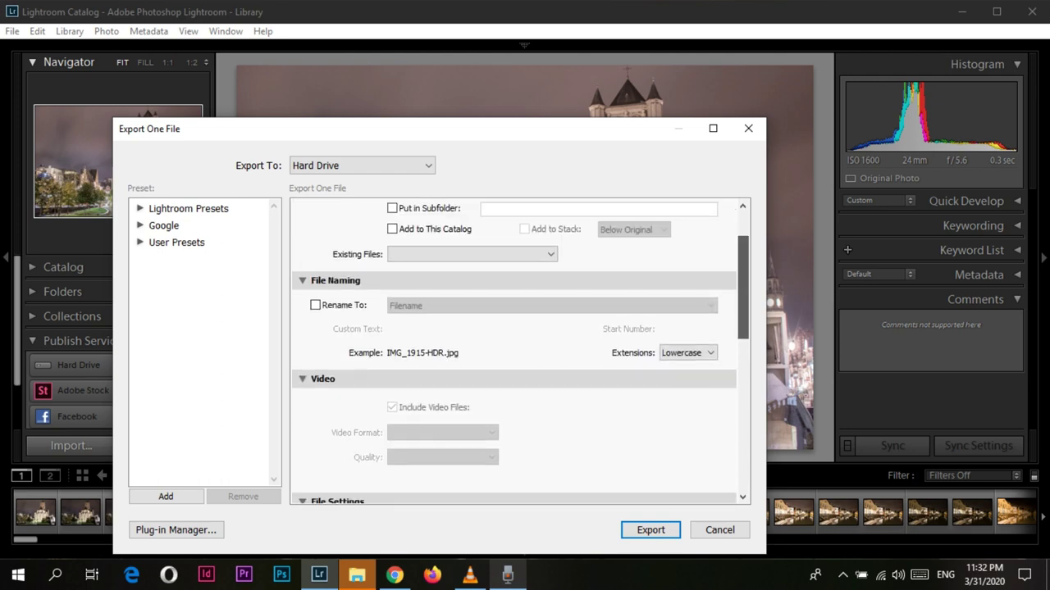
{"action": "scroll", "coordinate": [517, 353], "scroll_direction": "down", "scroll_amount": 1}
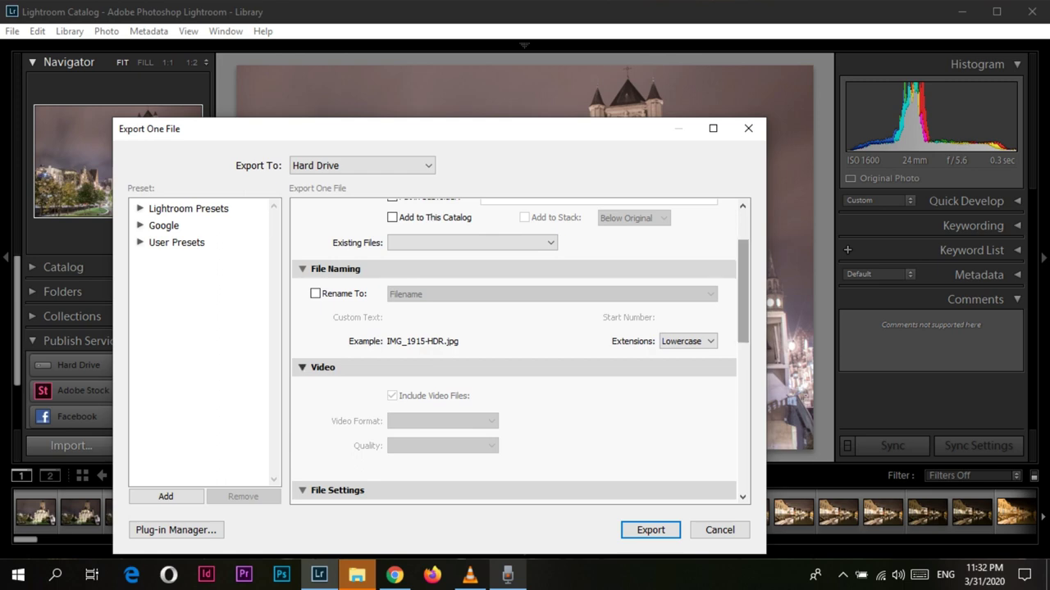
{"action": "scroll", "coordinate": [516, 349], "scroll_direction": "down", "scroll_amount": 6}
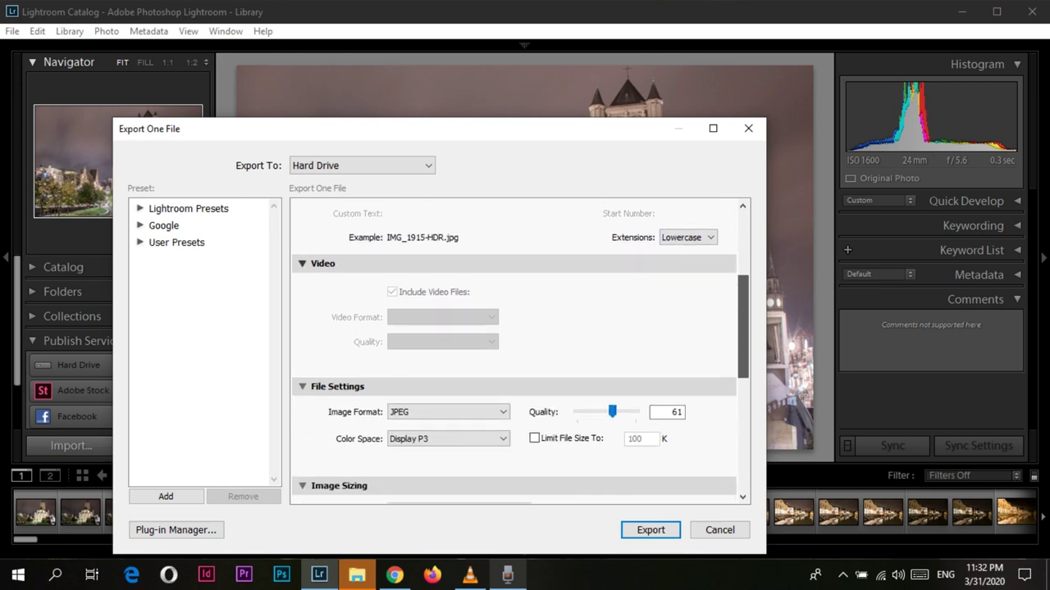
{"action": "scroll", "coordinate": [517, 348], "scroll_direction": "down", "scroll_amount": 2}
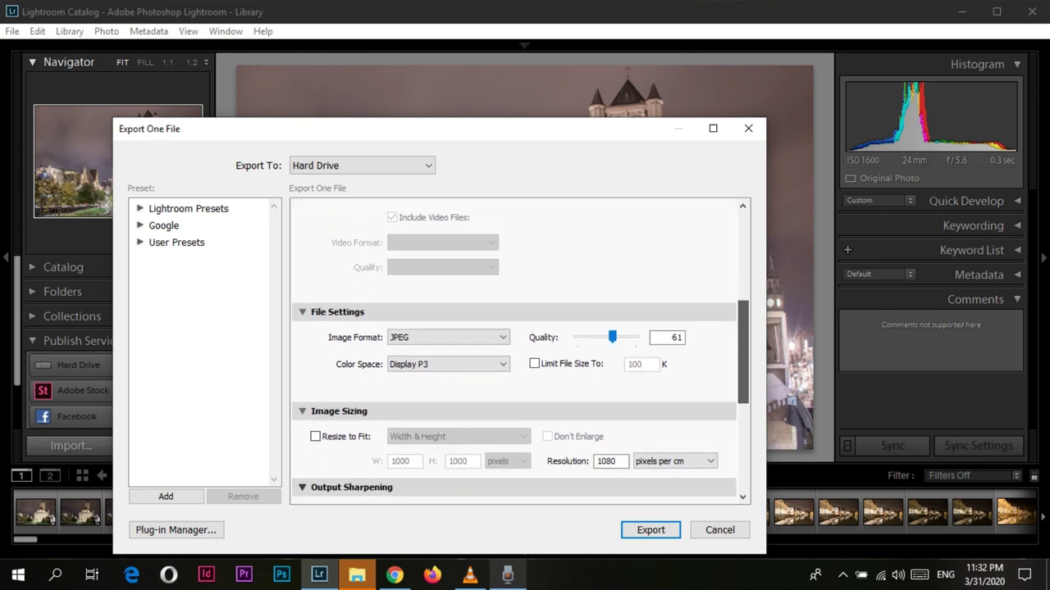
{"action": "scroll", "coordinate": [520, 351], "scroll_direction": "down", "scroll_amount": 1}
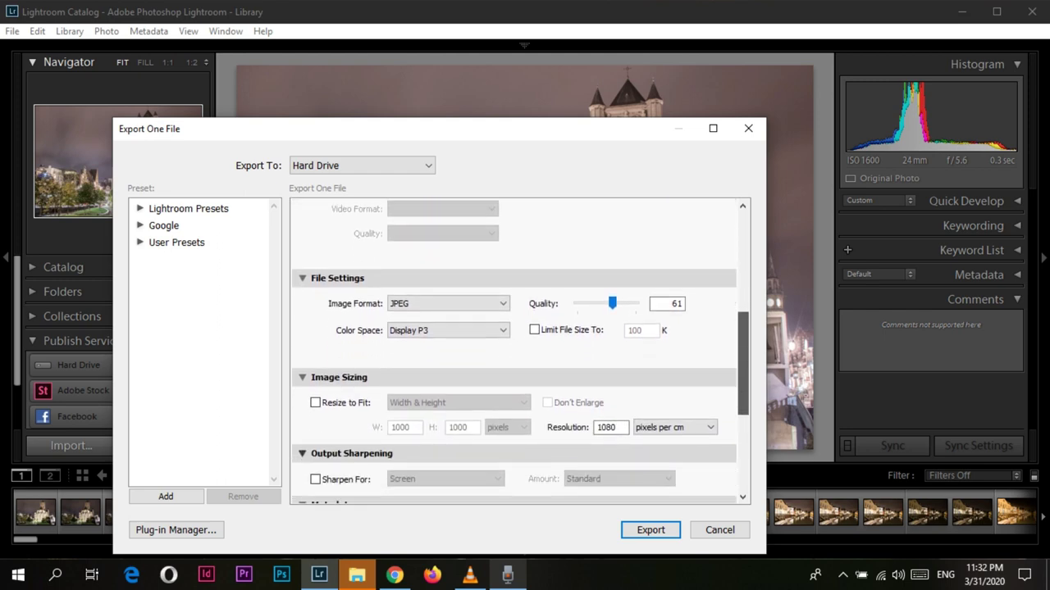
{"action": "scroll", "coordinate": [521, 351], "scroll_direction": "down", "scroll_amount": 1}
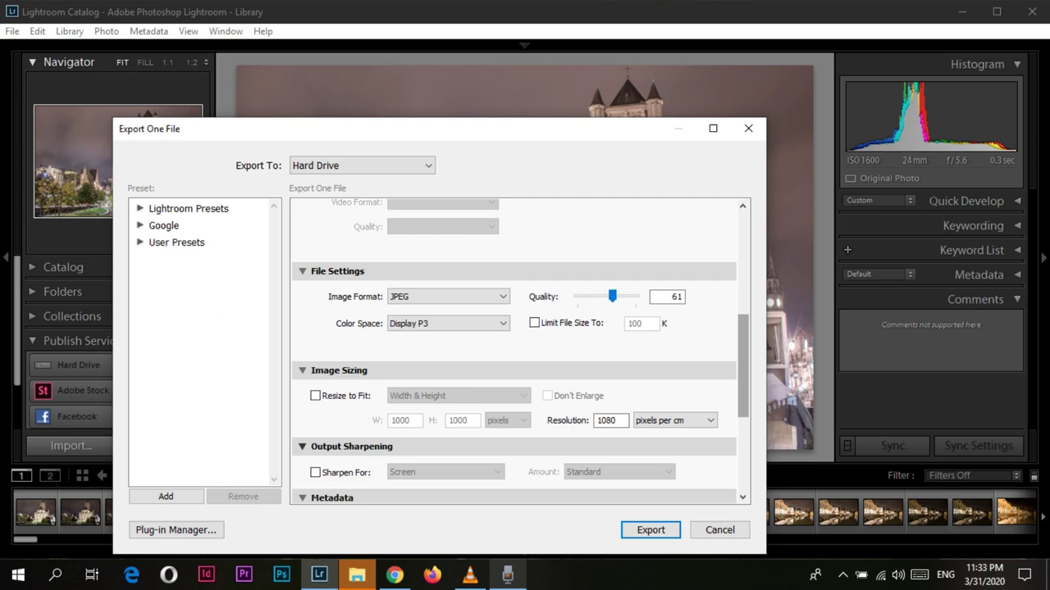
Check the available image formats and color spaces for the export, keeping JPEG and Display P3
{"action": "left_click", "coordinate": [447, 296]}
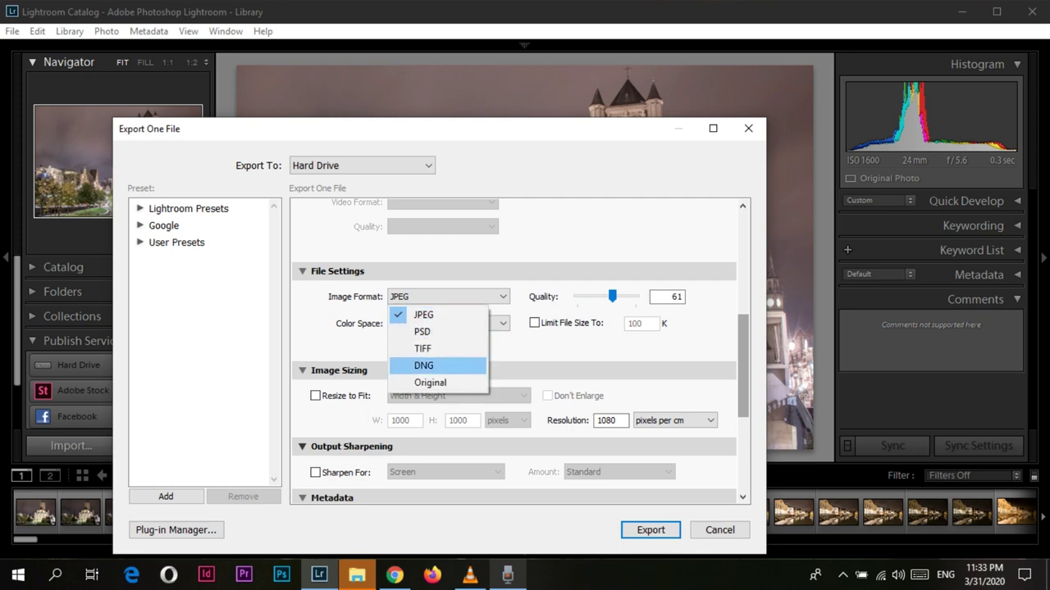
{"action": "key", "text": "Escape"}
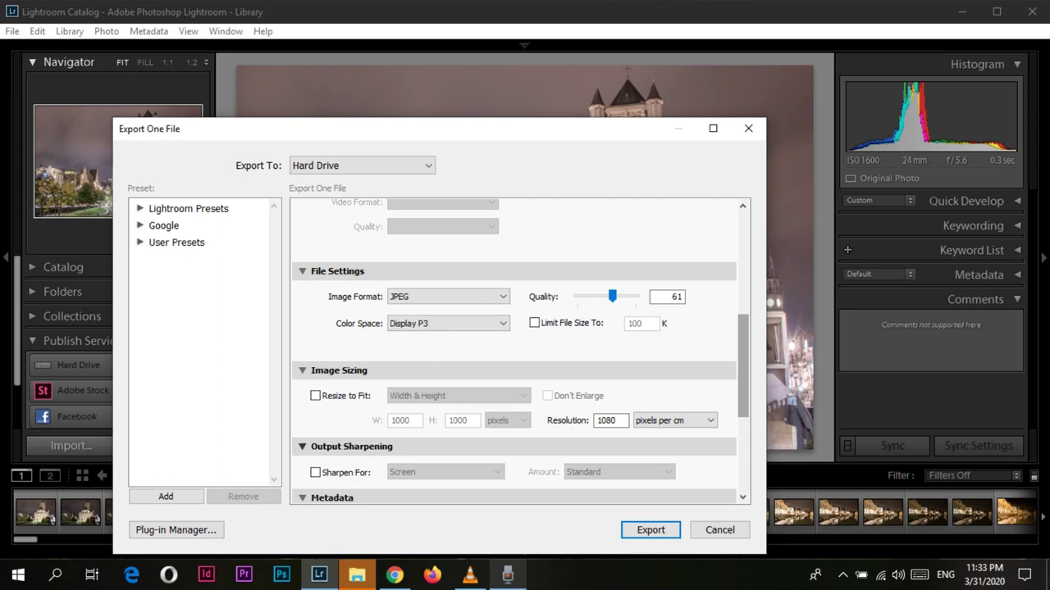
{"action": "left_click", "coordinate": [447, 323]}
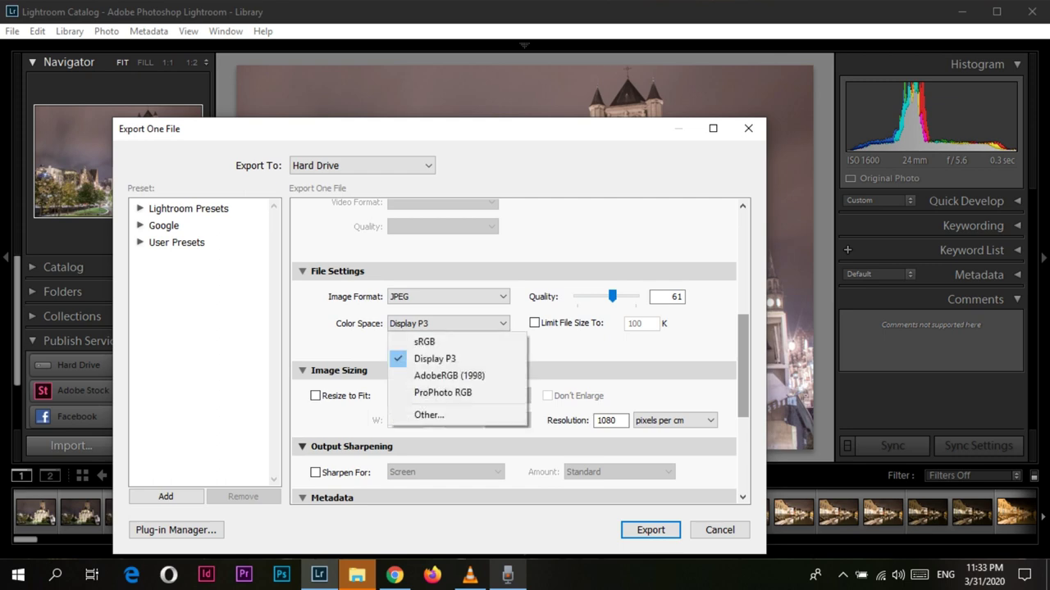
{"action": "left_click", "coordinate": [448, 323]}
{"action": "left_click", "coordinate": [448, 323]}
{"action": "left_click", "coordinate": [448, 323]}
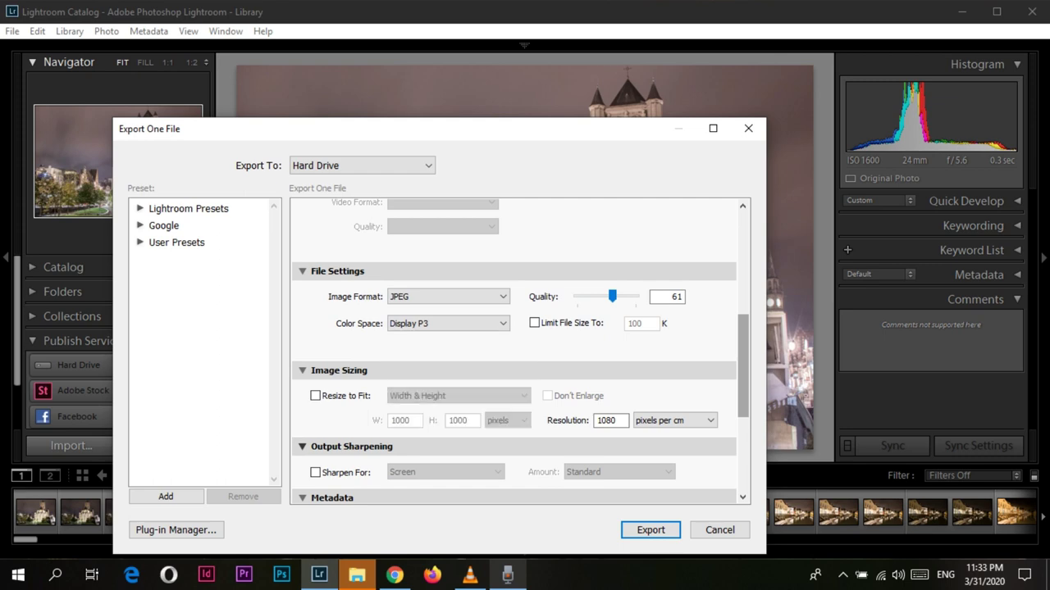
Open the Watermark Editor for the watermark applied to the exported photo
{"action": "scroll", "coordinate": [521, 352], "scroll_direction": "down", "scroll_amount": 3}
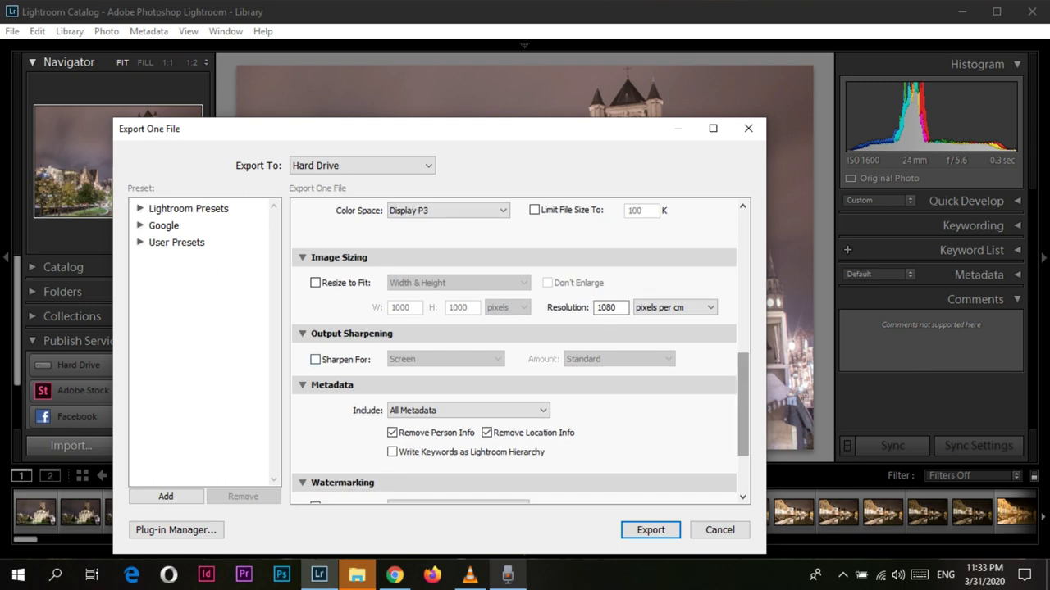
{"action": "scroll", "coordinate": [301, 385], "scroll_direction": "down", "scroll_amount": 3}
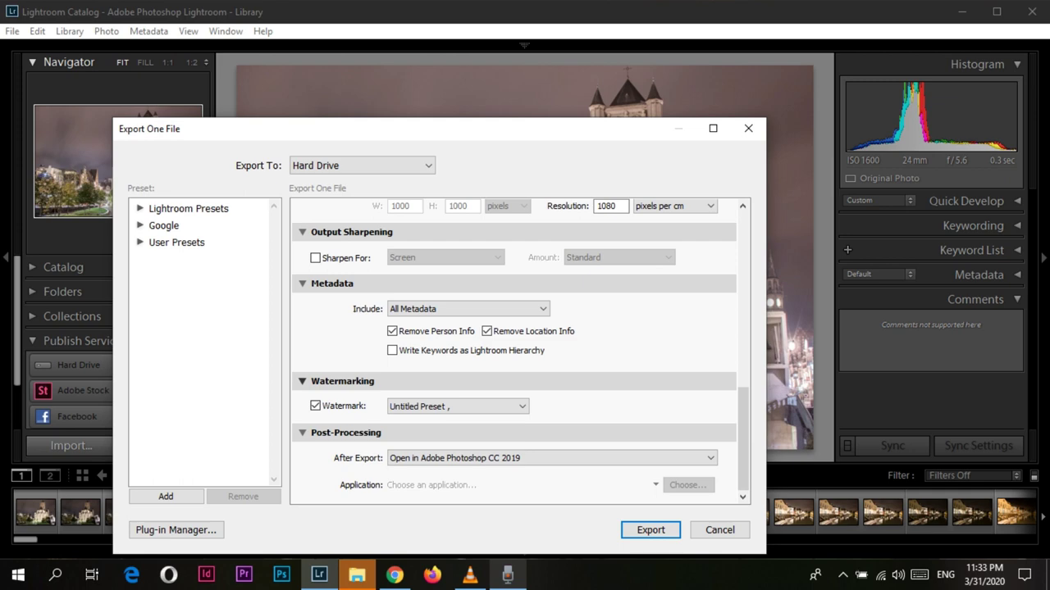
{"action": "left_click", "coordinate": [456, 406]}
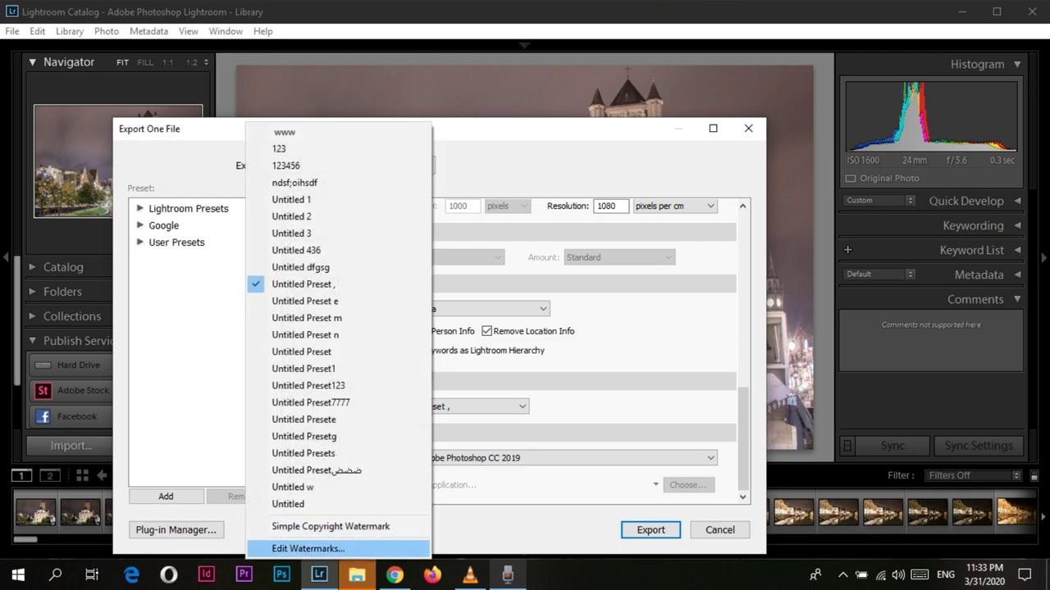
{"action": "left_click", "coordinate": [308, 549]}
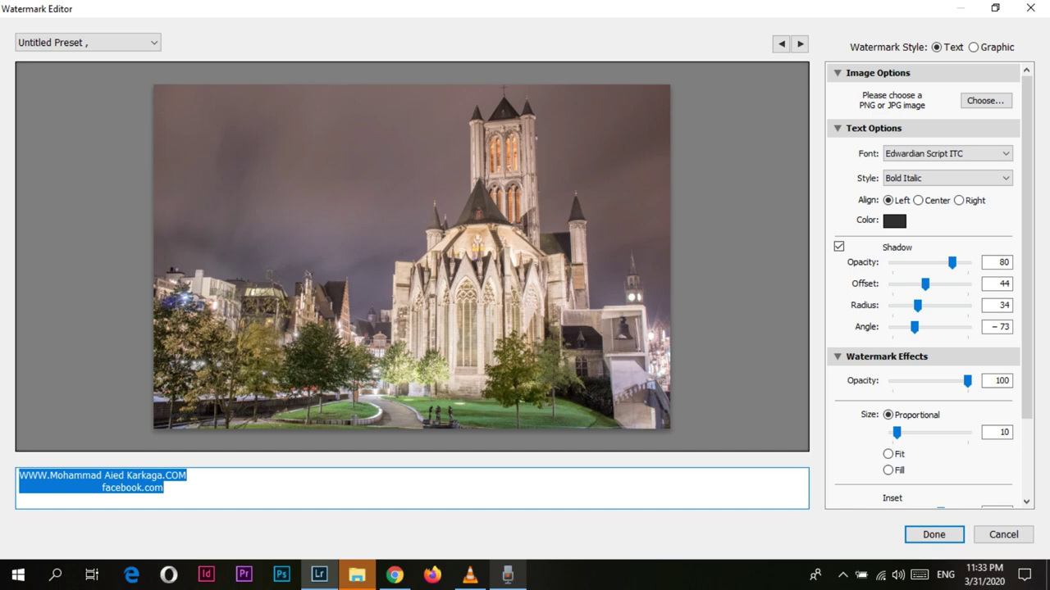
Try center alignment for the watermark text and undo it
{"action": "left_click", "coordinate": [114, 476]}
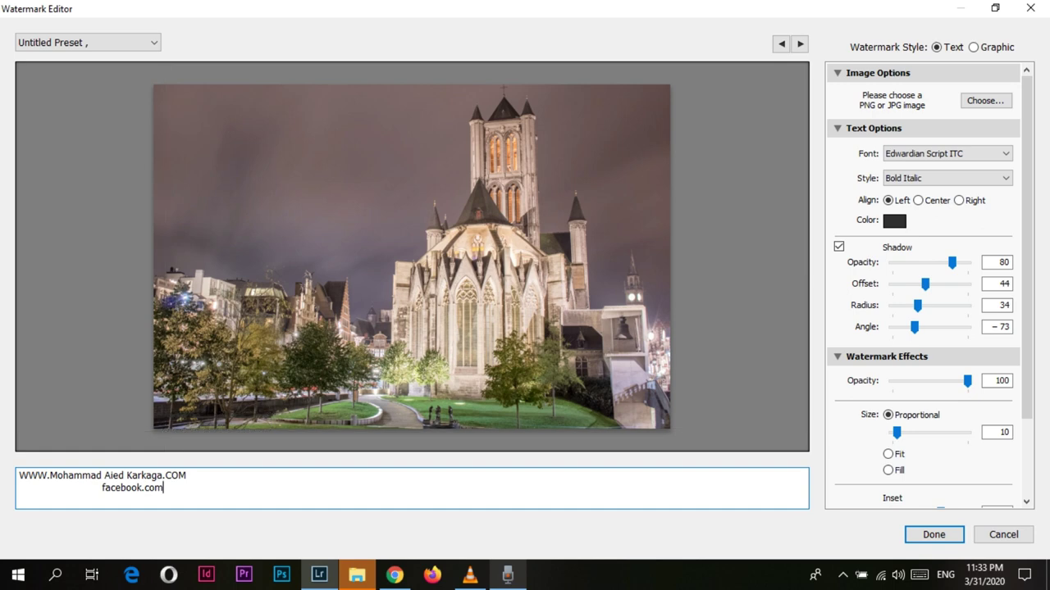
{"action": "left_click", "coordinate": [918, 200]}
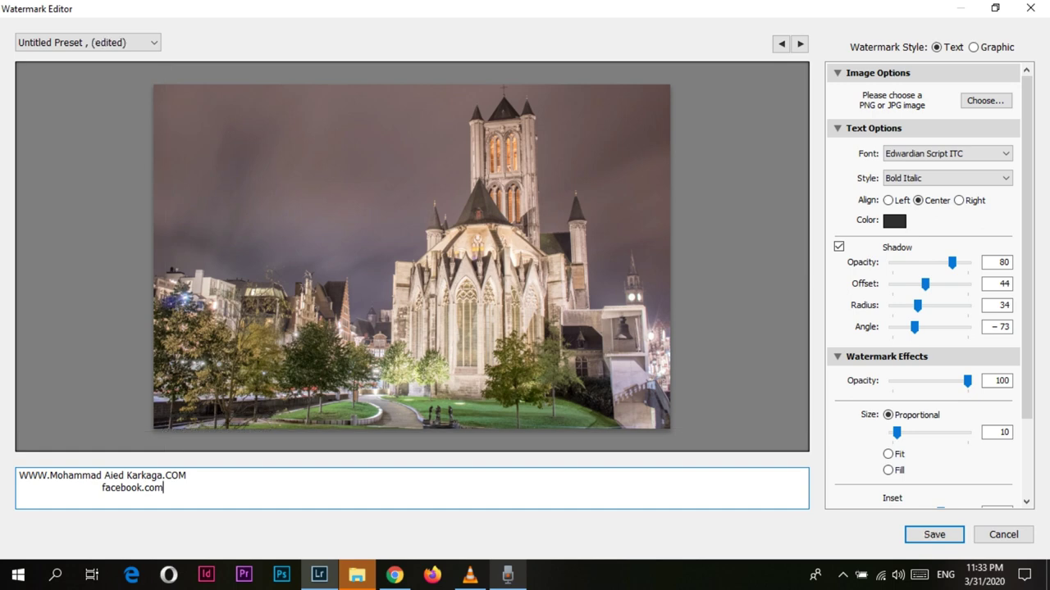
{"action": "key", "text": "ctrl+z"}
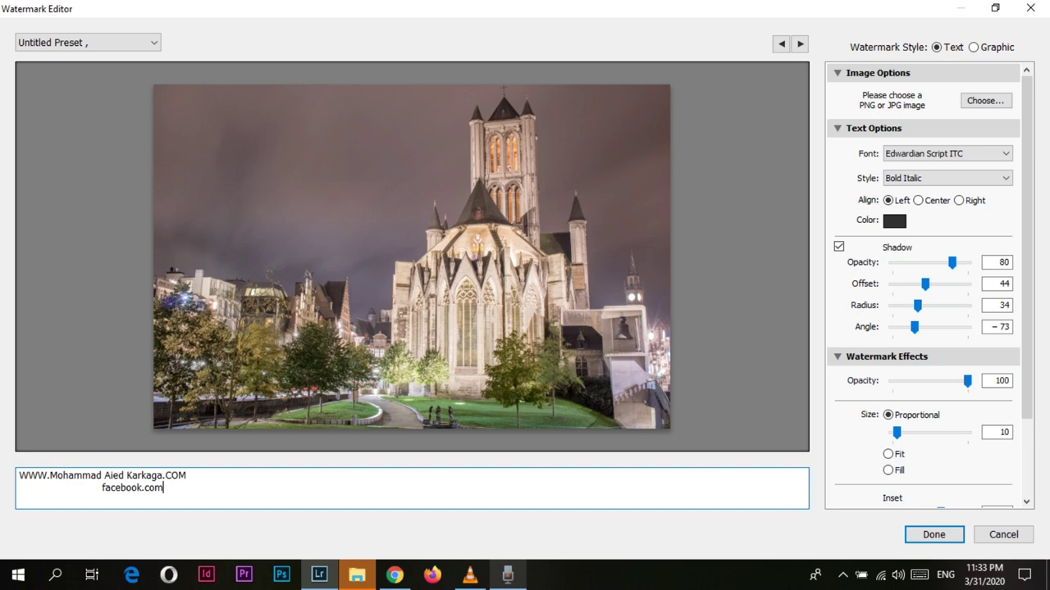
Set the watermark text color to white
{"action": "left_click", "coordinate": [893, 221]}
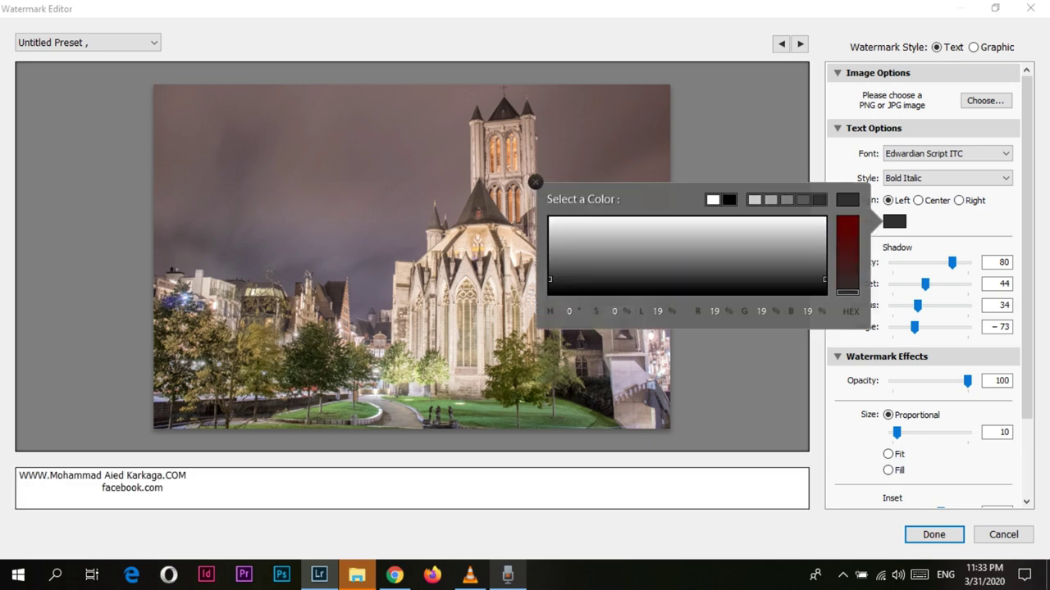
{"action": "mouse_move", "coordinate": [549, 279]}
{"action": "left_mouse_down"}
{"action": "mouse_move", "coordinate": [764, 241]}
{"action": "mouse_move", "coordinate": [790, 218]}
{"action": "mouse_move", "coordinate": [551, 263]}
{"action": "mouse_move", "coordinate": [549, 283]}
{"action": "mouse_move", "coordinate": [550, 235]}
{"action": "mouse_move", "coordinate": [642, 223]}
{"action": "mouse_move", "coordinate": [771, 236]}
{"action": "mouse_move", "coordinate": [820, 226]}
{"action": "mouse_move", "coordinate": [549, 218]}
{"action": "left_mouse_up"}
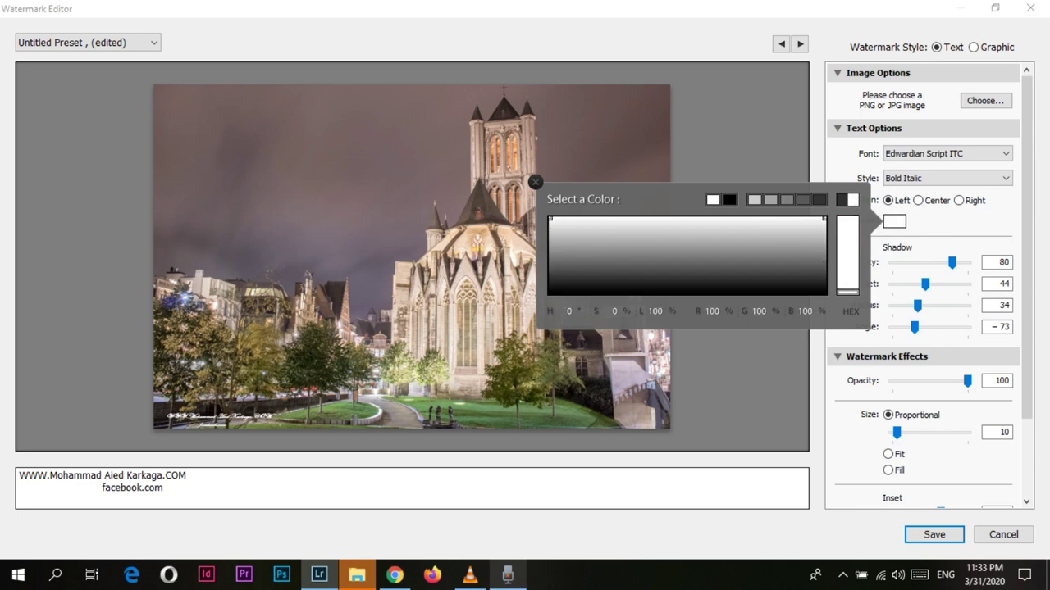
{"action": "key", "text": "Escape"}
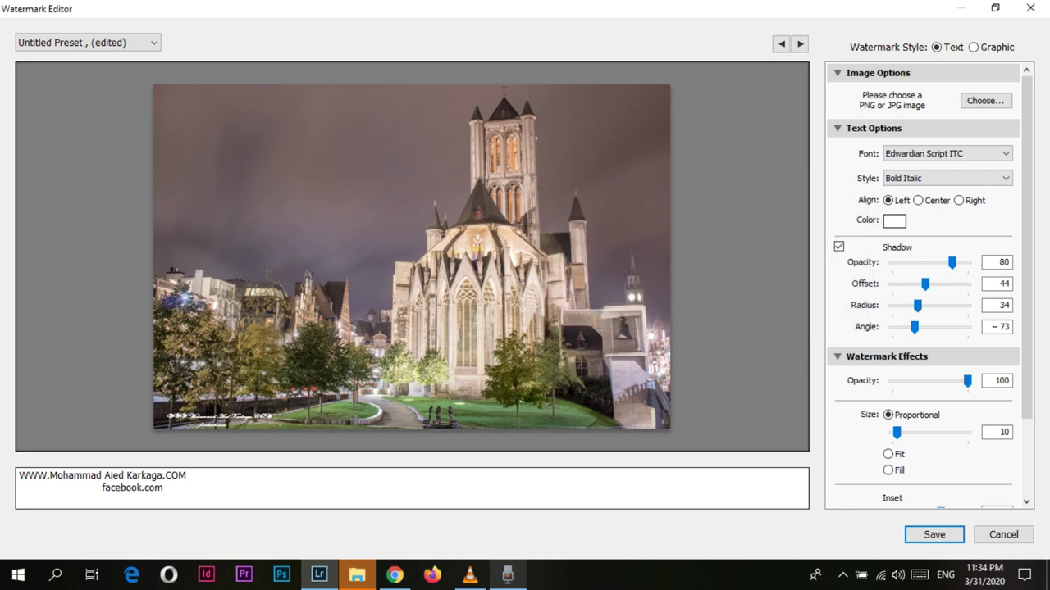
Set the watermark's shadow opacity to 39 and proportional size to 13, anchored at the bottom center of the photo
{"action": "left_click_drag", "start_coordinate": [951, 263], "coordinate": [920, 263]}
{"action": "left_click_drag", "start_coordinate": [896, 432], "coordinate": [898, 432]}
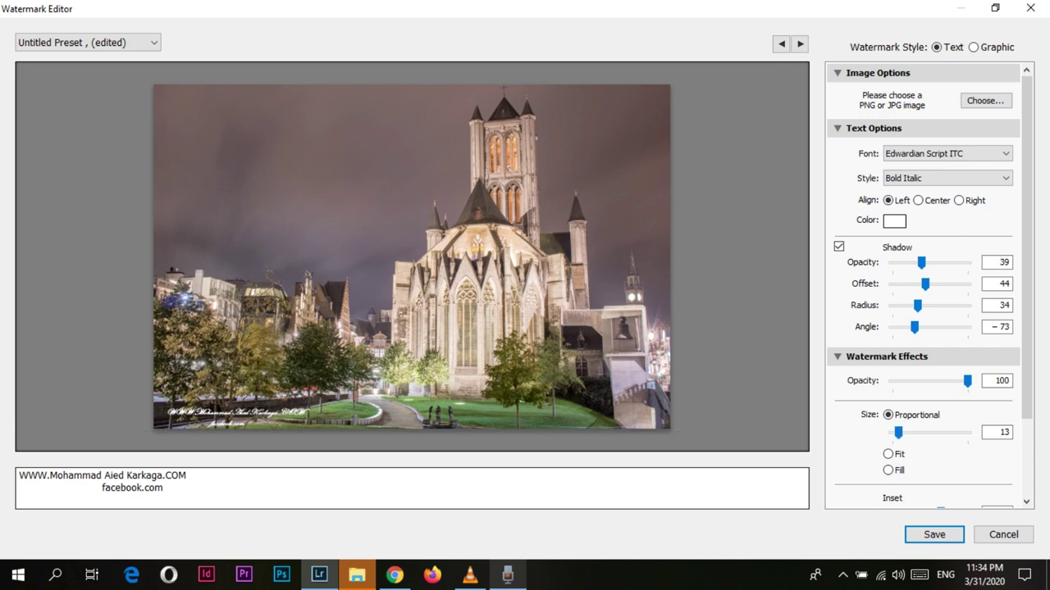
{"action": "scroll", "coordinate": [922, 287], "scroll_direction": "down", "scroll_amount": 3}
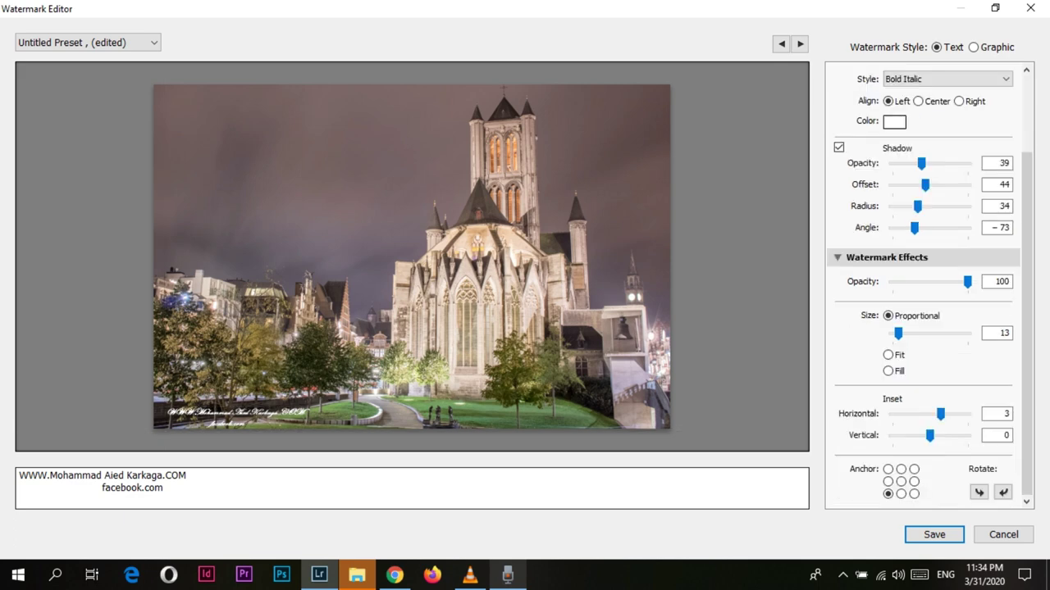
{"action": "left_click", "coordinate": [900, 493]}
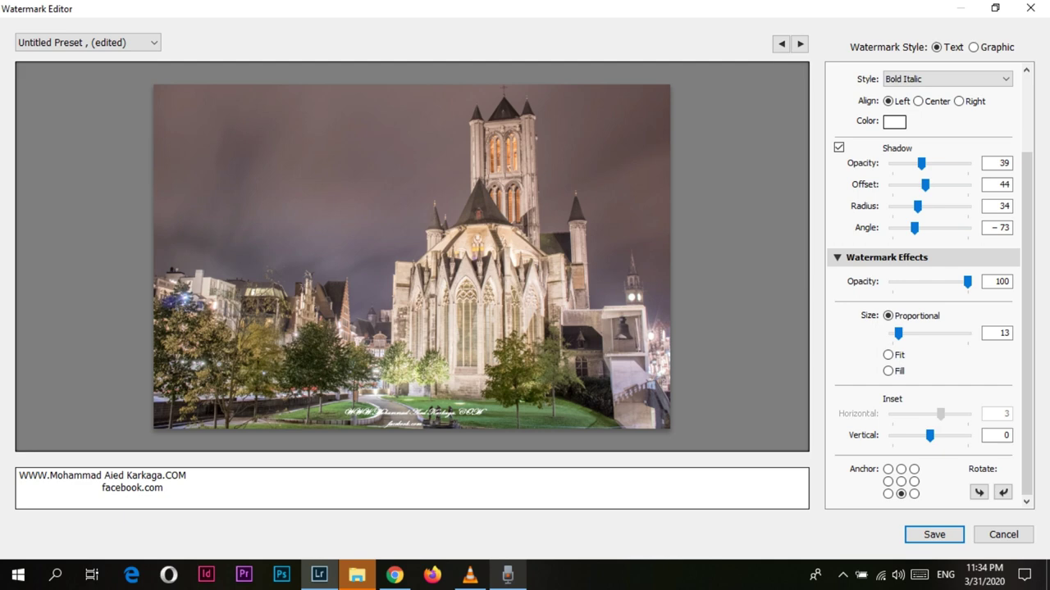
Enlarge the watermark to proportional size 63 and set its shadow to offset 34, radius 25 and angle -77
{"action": "mouse_move", "coordinate": [925, 185]}
{"action": "left_mouse_down"}
{"action": "mouse_move", "coordinate": [966, 184]}
{"action": "mouse_move", "coordinate": [901, 184]}
{"action": "mouse_move", "coordinate": [926, 184]}
{"action": "left_mouse_up"}
{"action": "left_click_drag", "start_coordinate": [898, 333], "coordinate": [925, 333]}
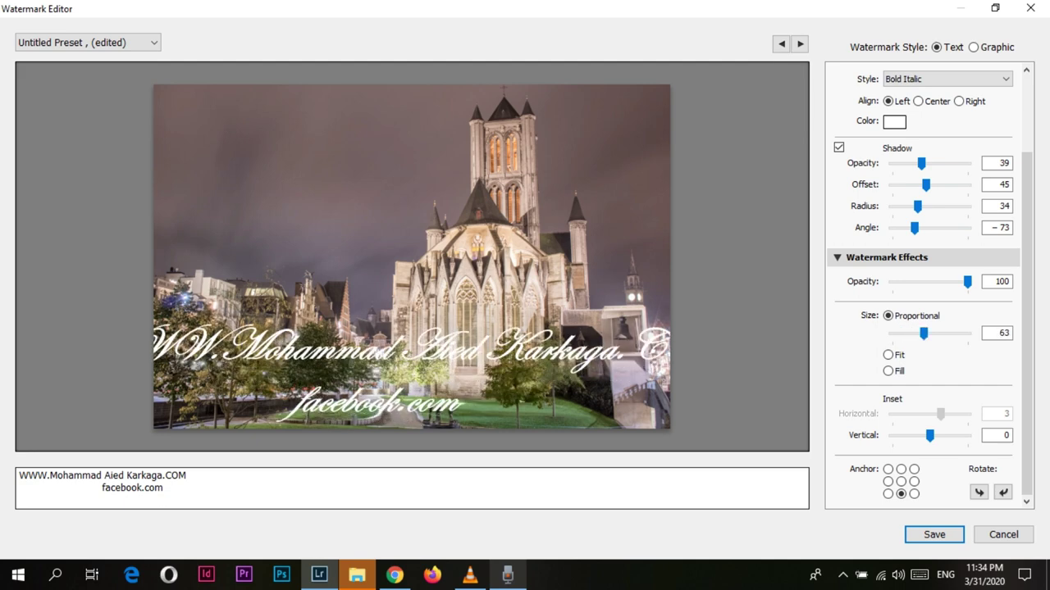
{"action": "left_click_drag", "start_coordinate": [926, 184], "coordinate": [893, 206]}
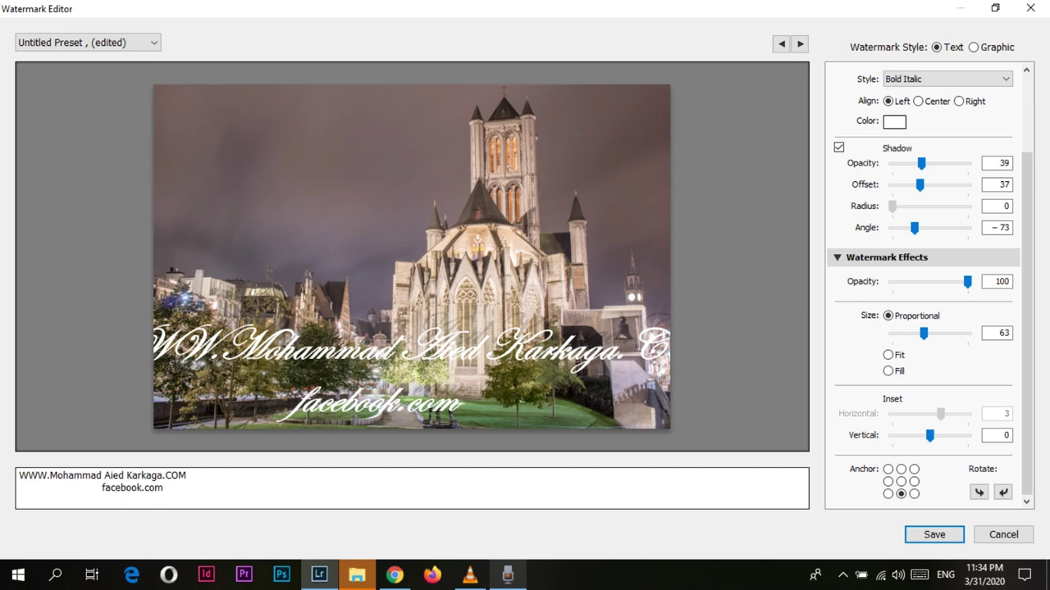
{"action": "left_click_drag", "start_coordinate": [892, 206], "coordinate": [918, 185]}
{"action": "left_click_drag", "start_coordinate": [917, 185], "coordinate": [913, 227]}
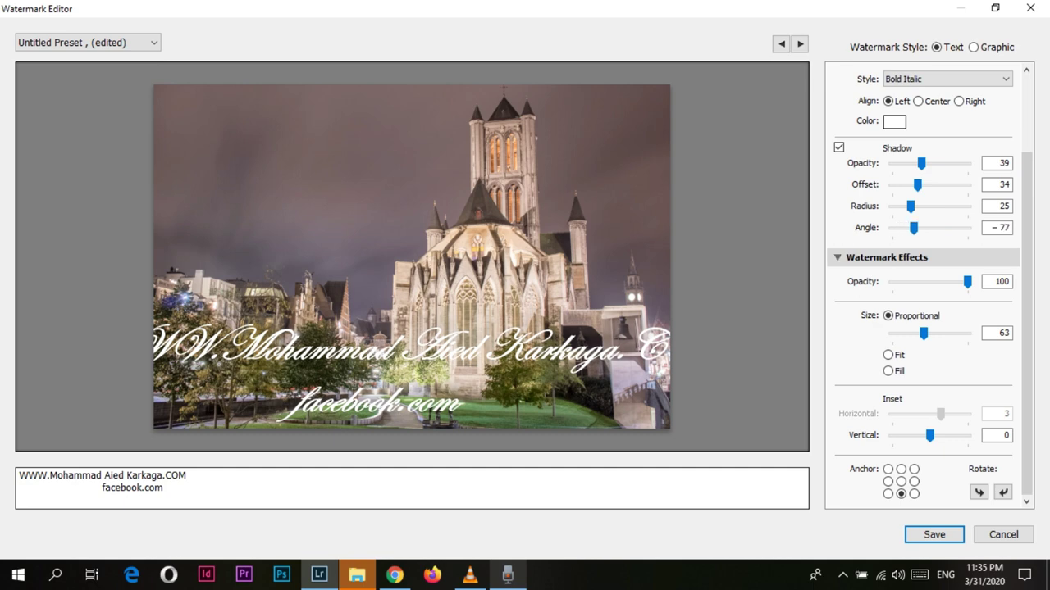
Set the watermark's opacity to 52 and its proportional size to 12
{"action": "left_click_drag", "start_coordinate": [968, 281], "coordinate": [930, 281]}
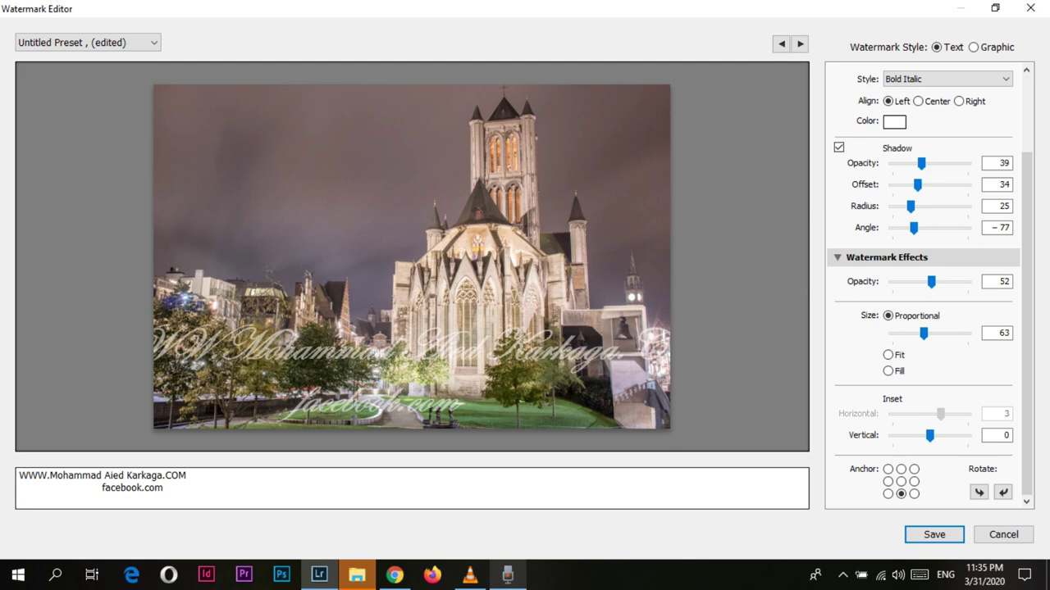
{"action": "left_click_drag", "start_coordinate": [923, 333], "coordinate": [897, 333]}
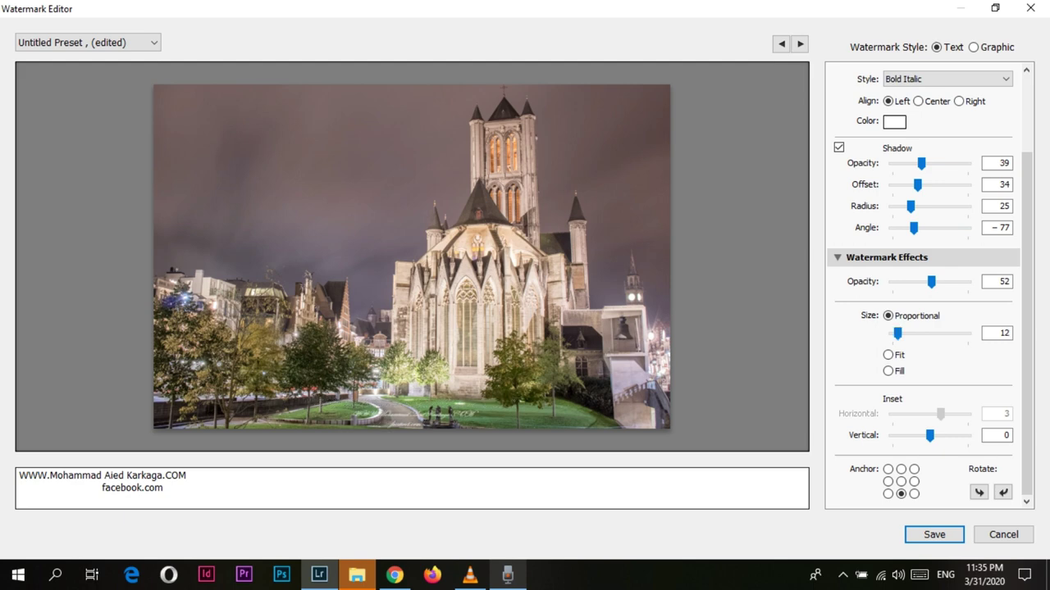
Try a grey watermark text color and return it to pure white
{"action": "left_click", "coordinate": [894, 121]}
{"action": "left_click", "coordinate": [768, 150]}
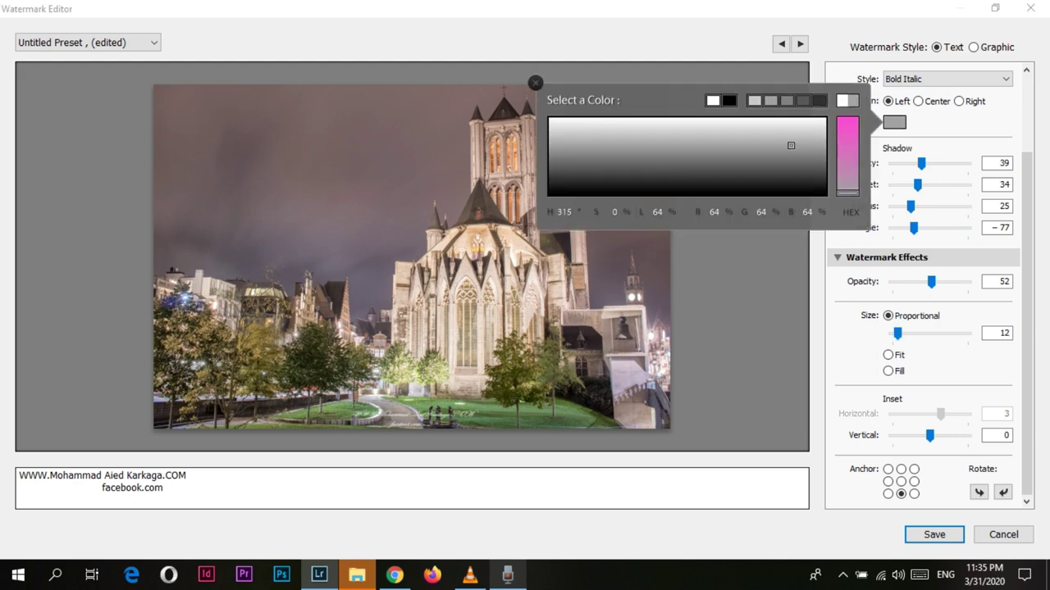
{"action": "mouse_move", "coordinate": [768, 150]}
{"action": "left_mouse_down"}
{"action": "mouse_move", "coordinate": [656, 169]}
{"action": "mouse_move", "coordinate": [645, 194]}
{"action": "mouse_move", "coordinate": [593, 132]}
{"action": "mouse_move", "coordinate": [549, 119]}
{"action": "mouse_move", "coordinate": [762, 159]}
{"action": "mouse_move", "coordinate": [808, 180]}
{"action": "mouse_move", "coordinate": [549, 195]}
{"action": "mouse_move", "coordinate": [550, 119]}
{"action": "left_mouse_up"}
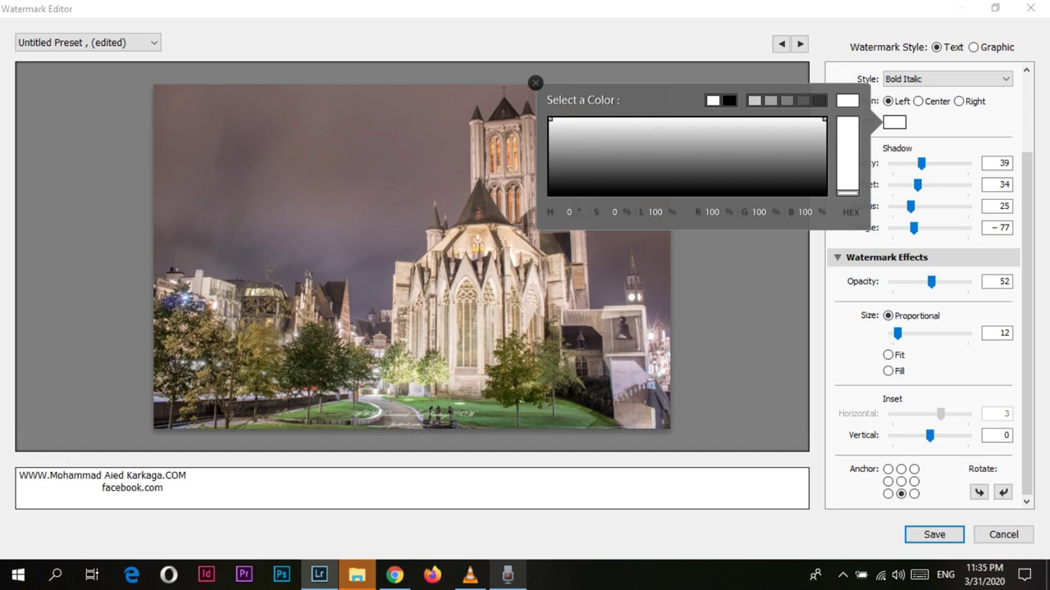
{"action": "key", "text": "Escape"}
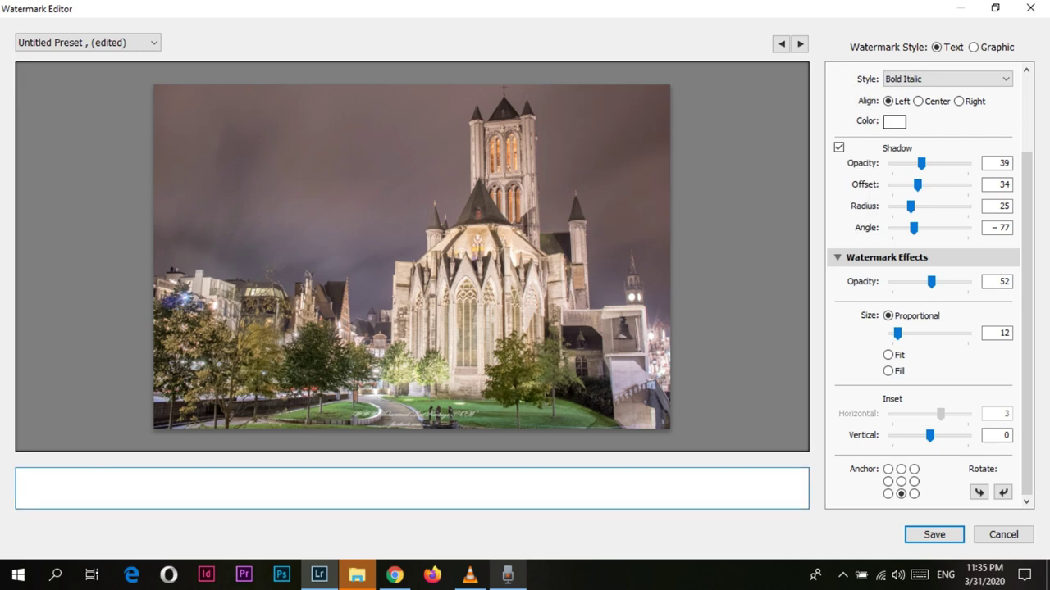
Indent both lines of the watermark text with leading spaces
{"action": "left_click", "coordinate": [25, 487]}
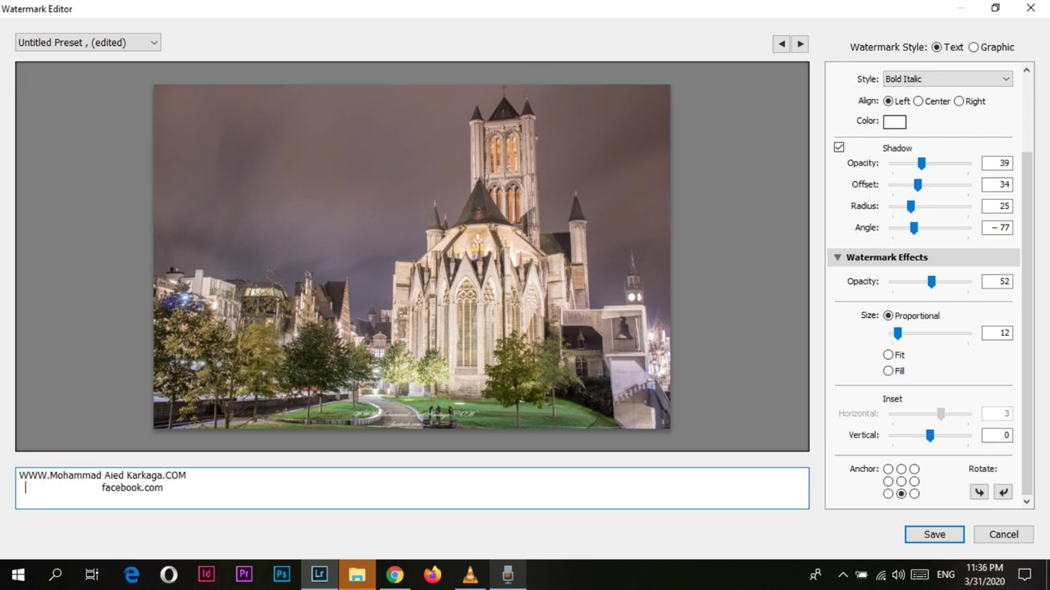
{"action": "left_click", "coordinate": [19, 475]}
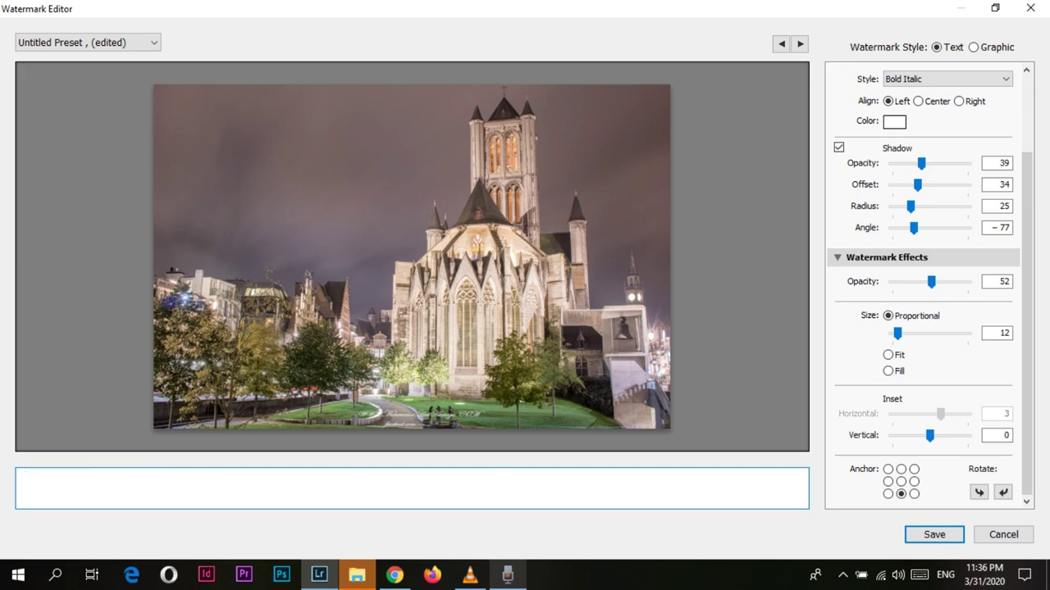
{"action": "left_click", "coordinate": [87, 488]}
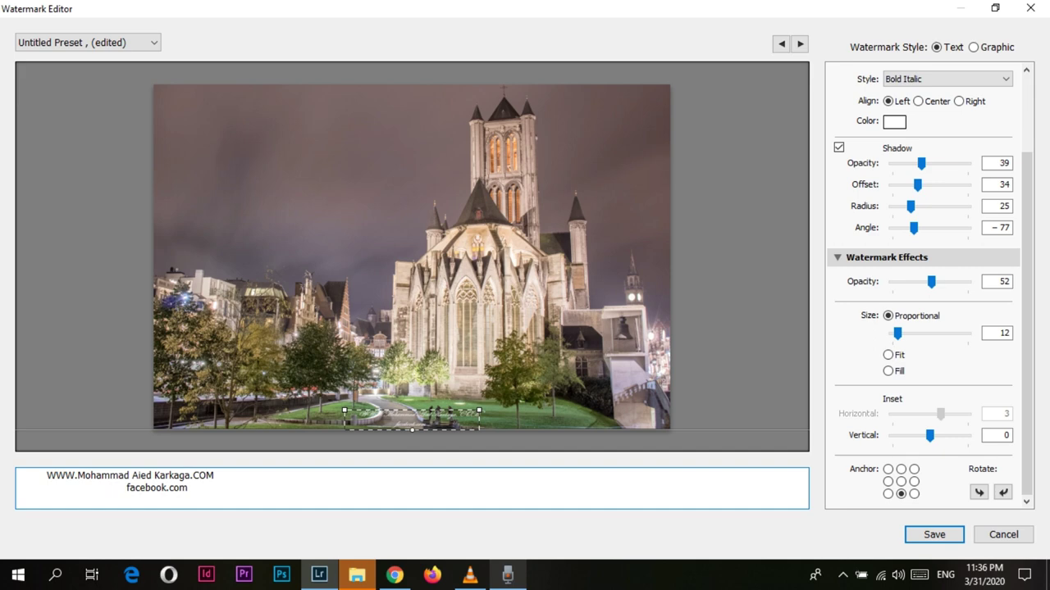
Try the watermark presets "Untitled Presetضضض", "Untitled Presete", "Untitled 2" and "Untitled Preset ," on the photo
{"action": "left_click", "coordinate": [88, 42]}
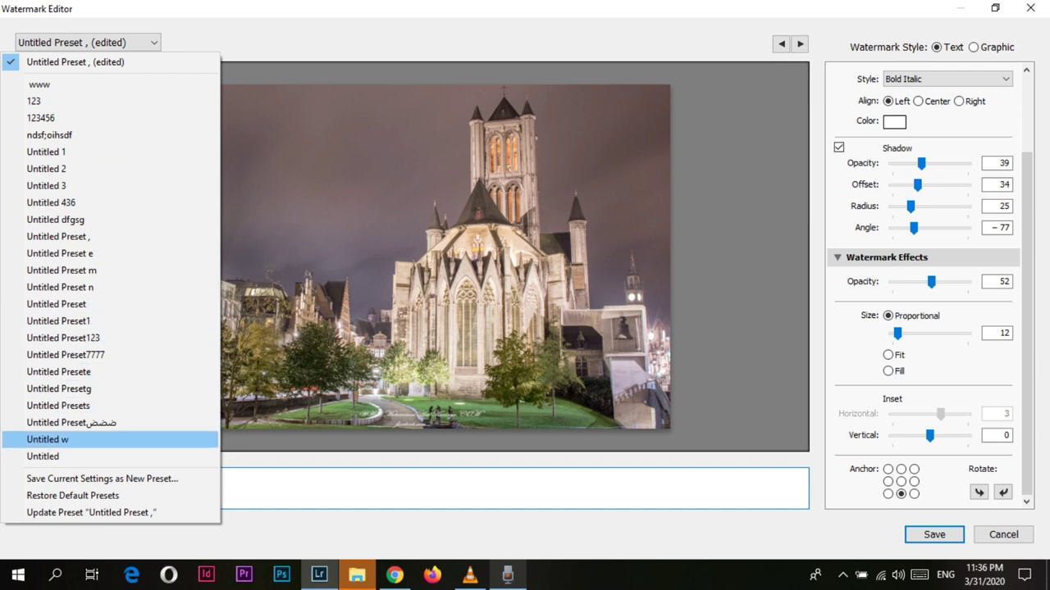
{"action": "left_click", "coordinate": [72, 422]}
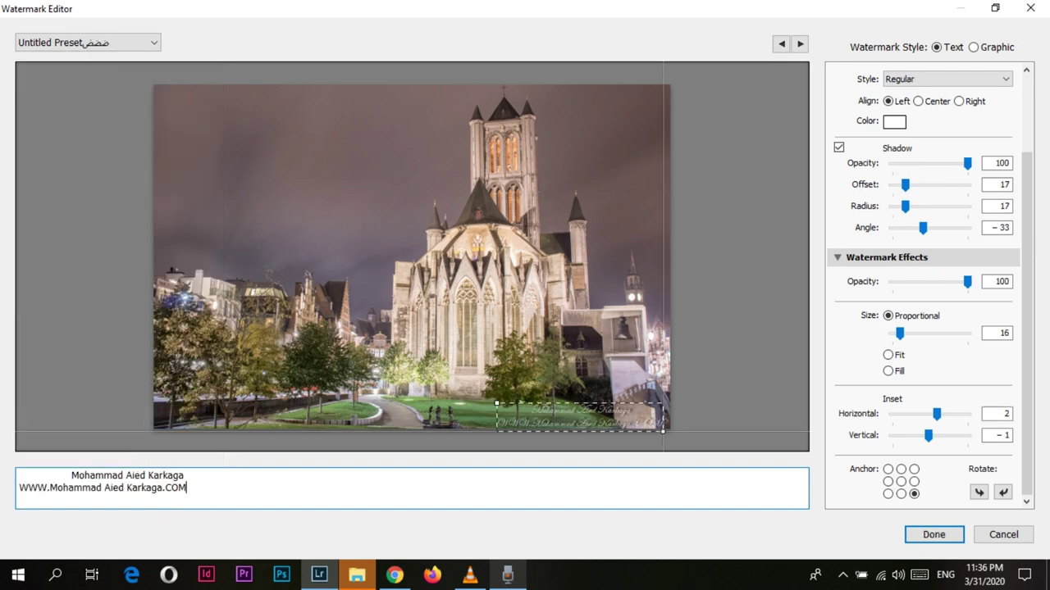
{"action": "left_click", "coordinate": [87, 43]}
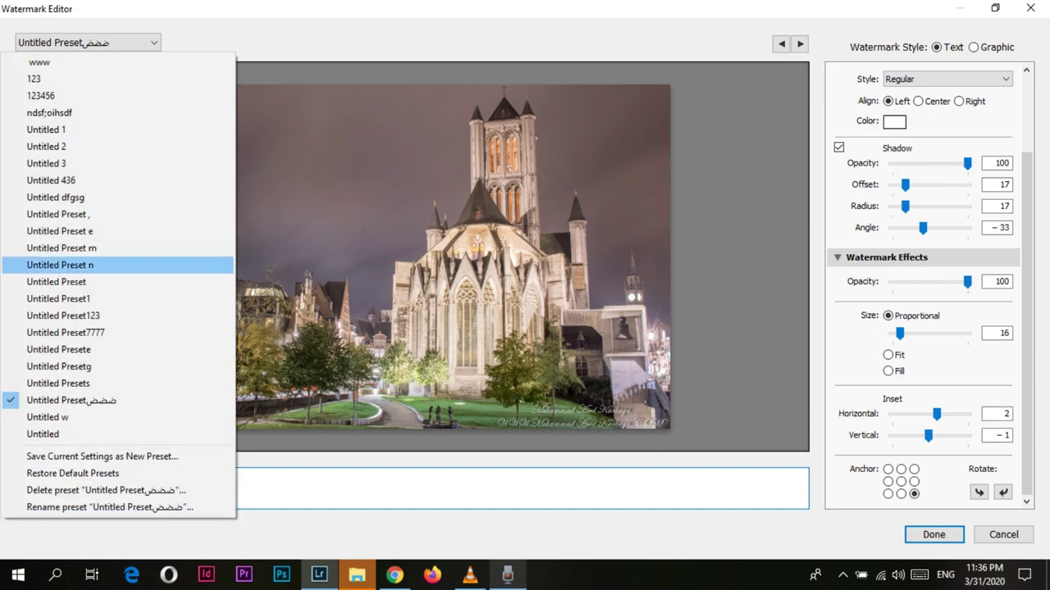
{"action": "left_click", "coordinate": [59, 349]}
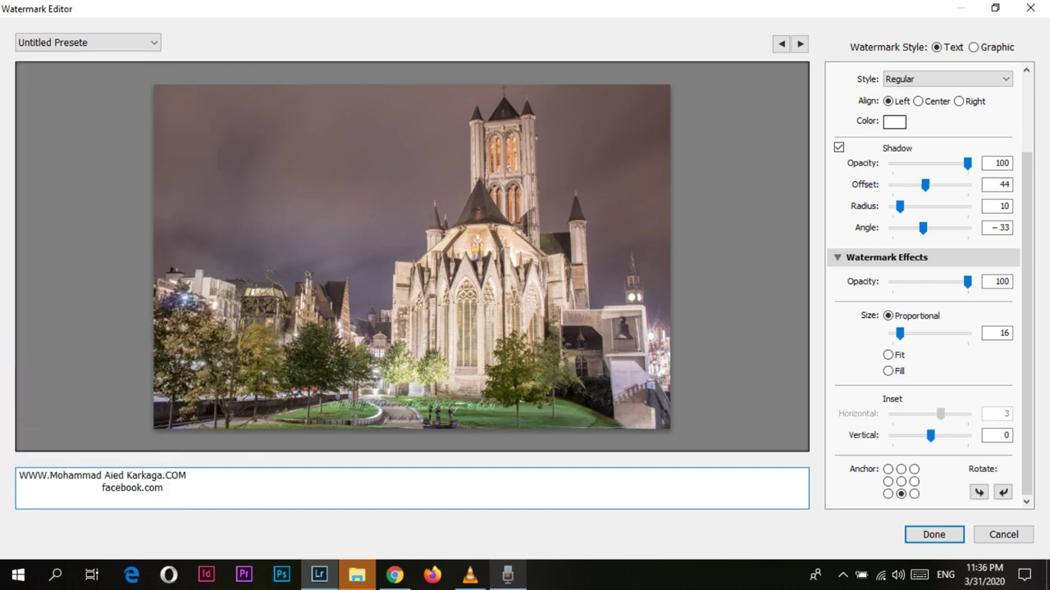
{"action": "left_click", "coordinate": [88, 41]}
{"action": "left_click", "coordinate": [58, 146]}
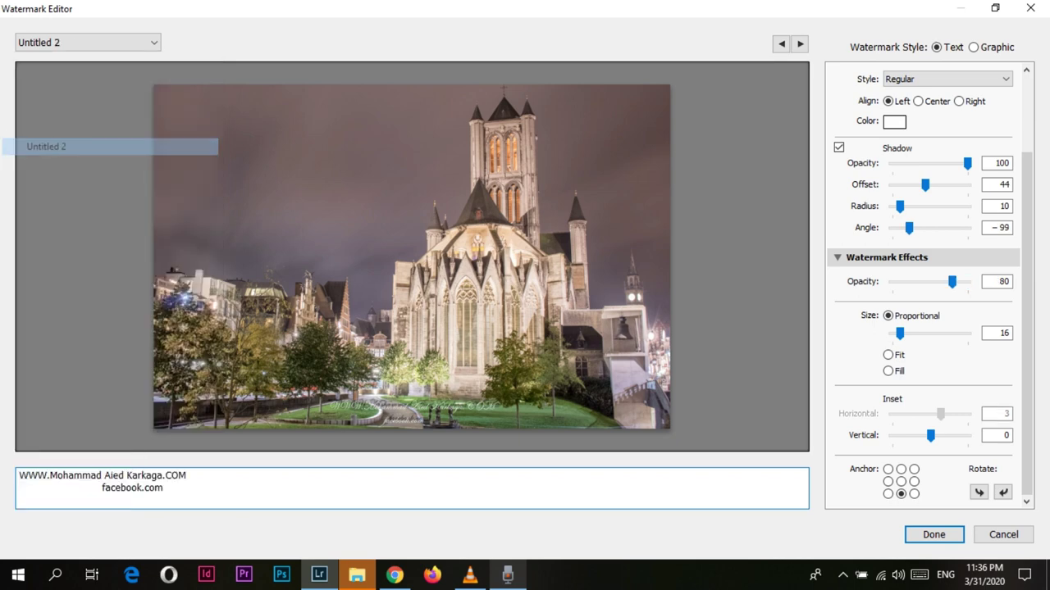
{"action": "left_click", "coordinate": [87, 42]}
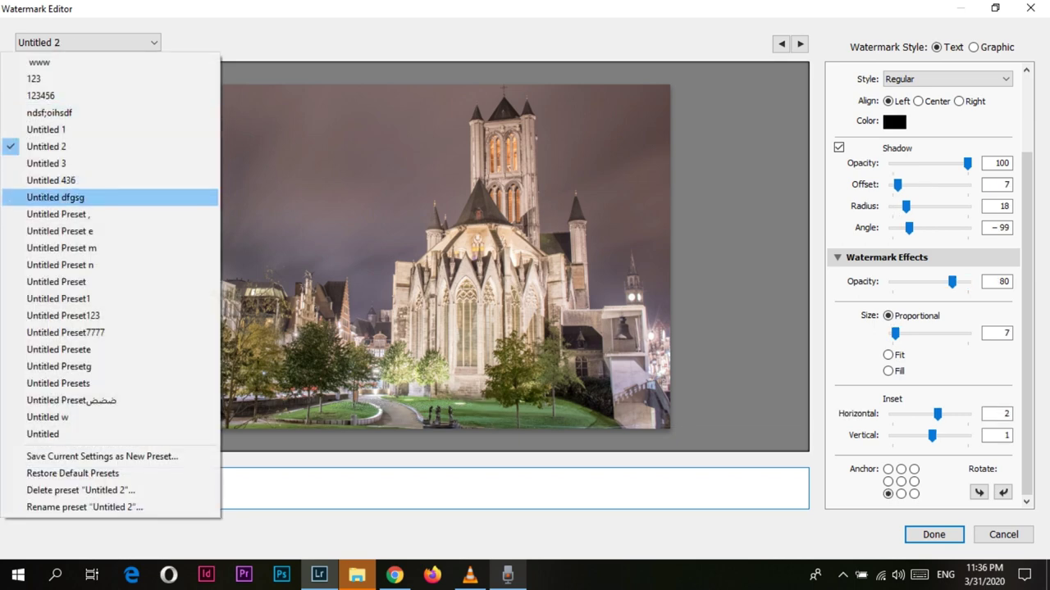
{"action": "left_click", "coordinate": [57, 214]}
Apply the "Untitled Preset m" watermark preset and set the watermark's opacity to 70
{"action": "left_click", "coordinate": [87, 42]}
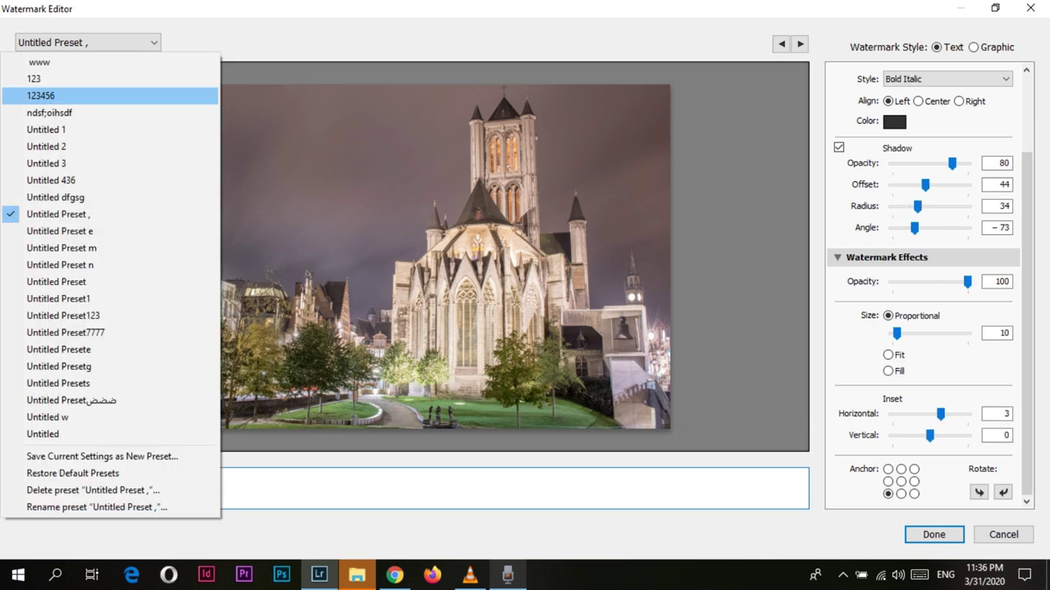
{"action": "left_click", "coordinate": [61, 247]}
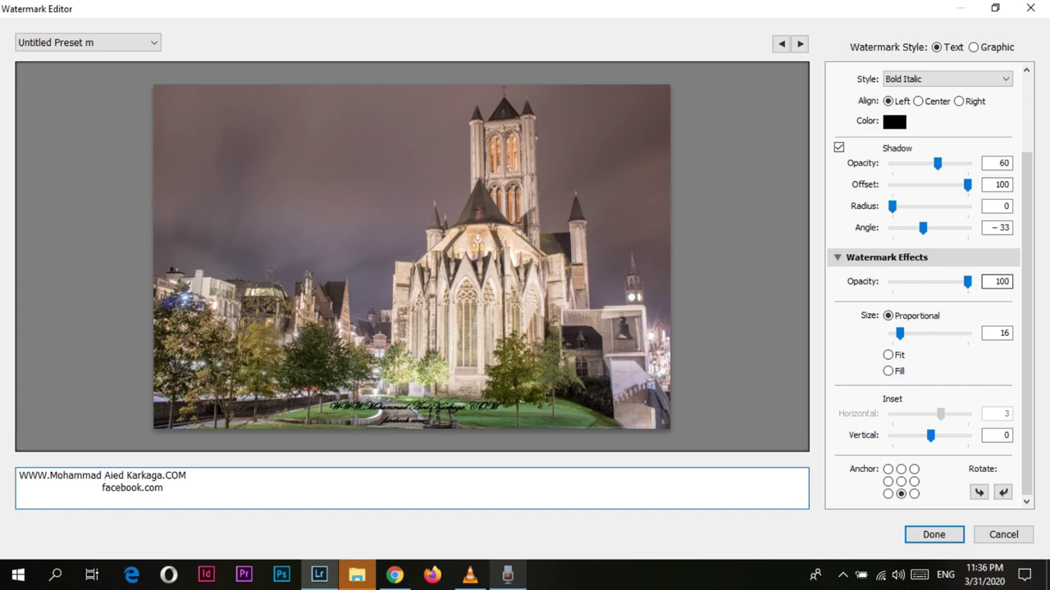
{"action": "left_click_drag", "start_coordinate": [967, 281], "coordinate": [945, 281]}
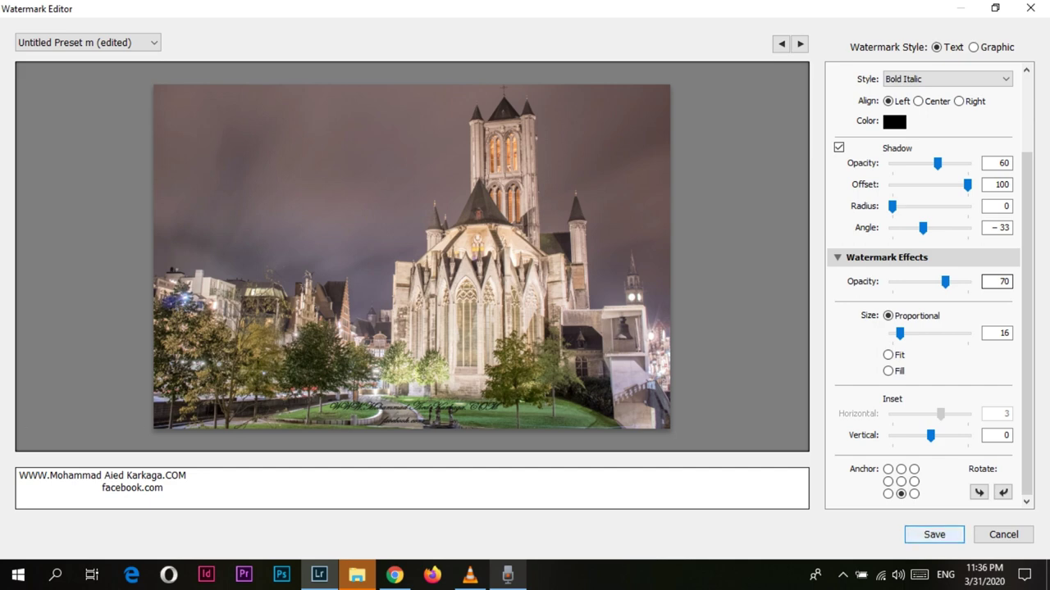
Save the edited watermark as a new preset named "Untitled Presetgfe"
{"action": "left_click", "coordinate": [934, 534]}
{"action": "left_click", "coordinate": [561, 282]}
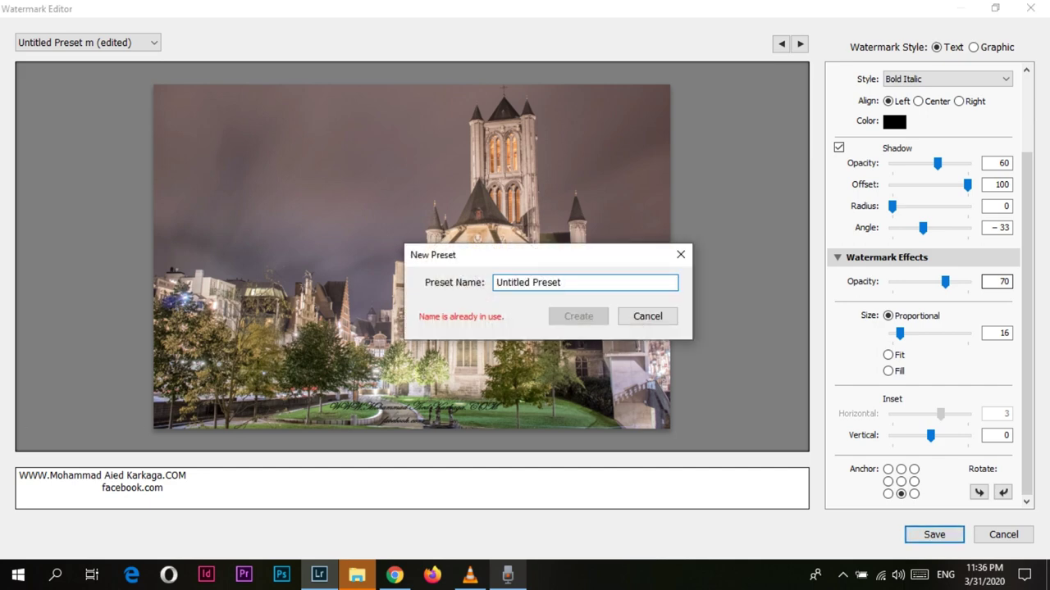
{"action": "type", "text": "gfe"}
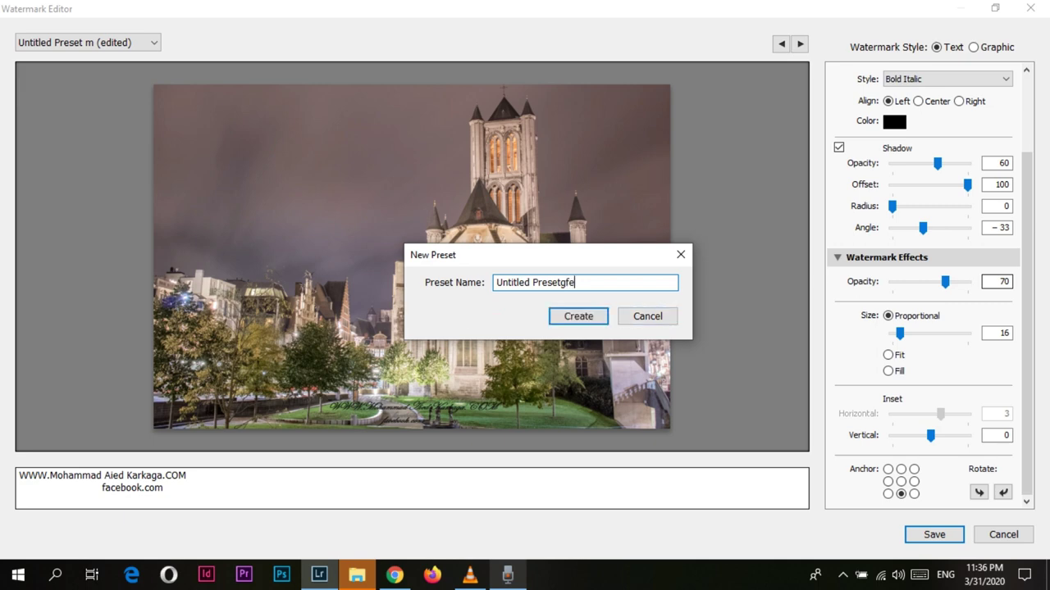
{"action": "key", "text": "Return"}
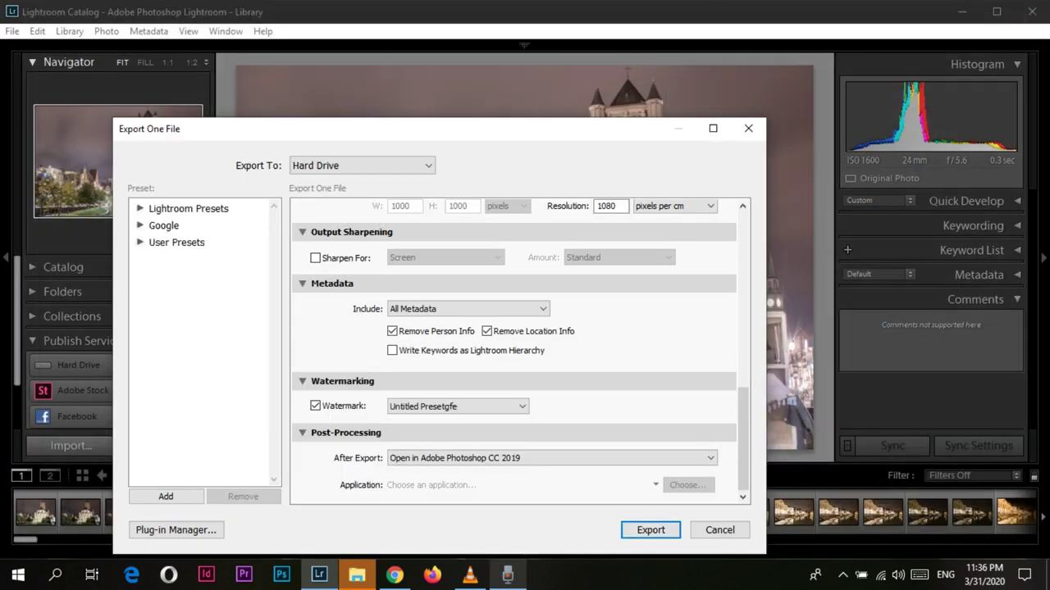
Export the photo with the watermark and view the exported image full screen
{"action": "left_click", "coordinate": [651, 529]}
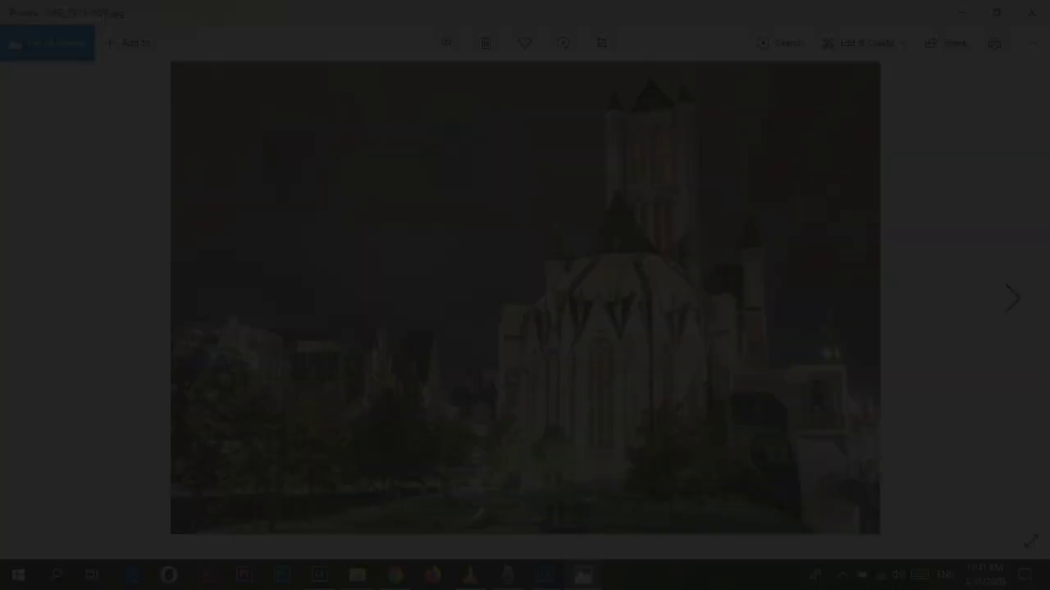
{"action": "key", "text": "F11"}
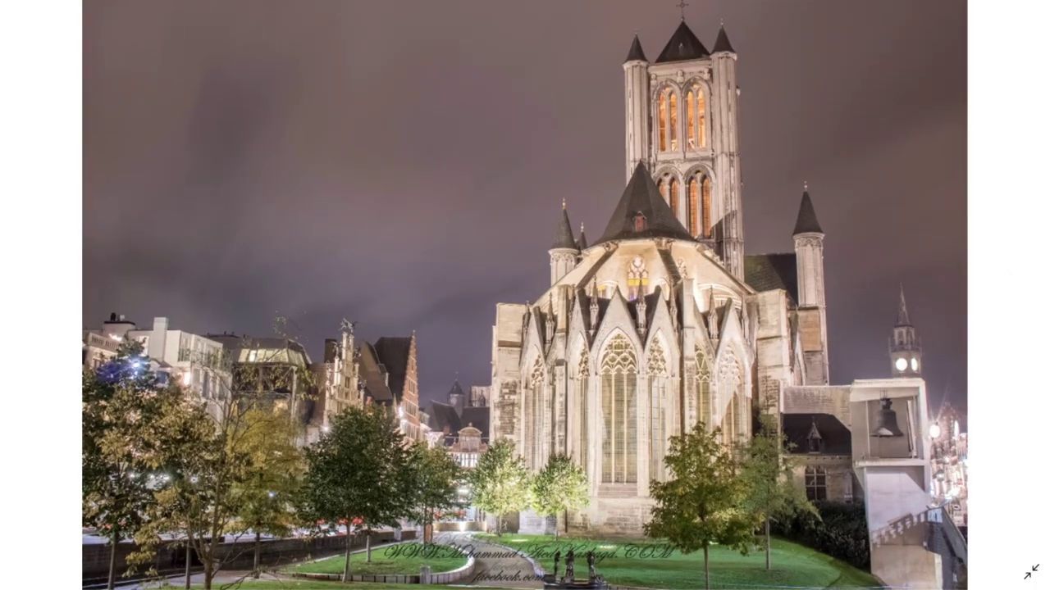